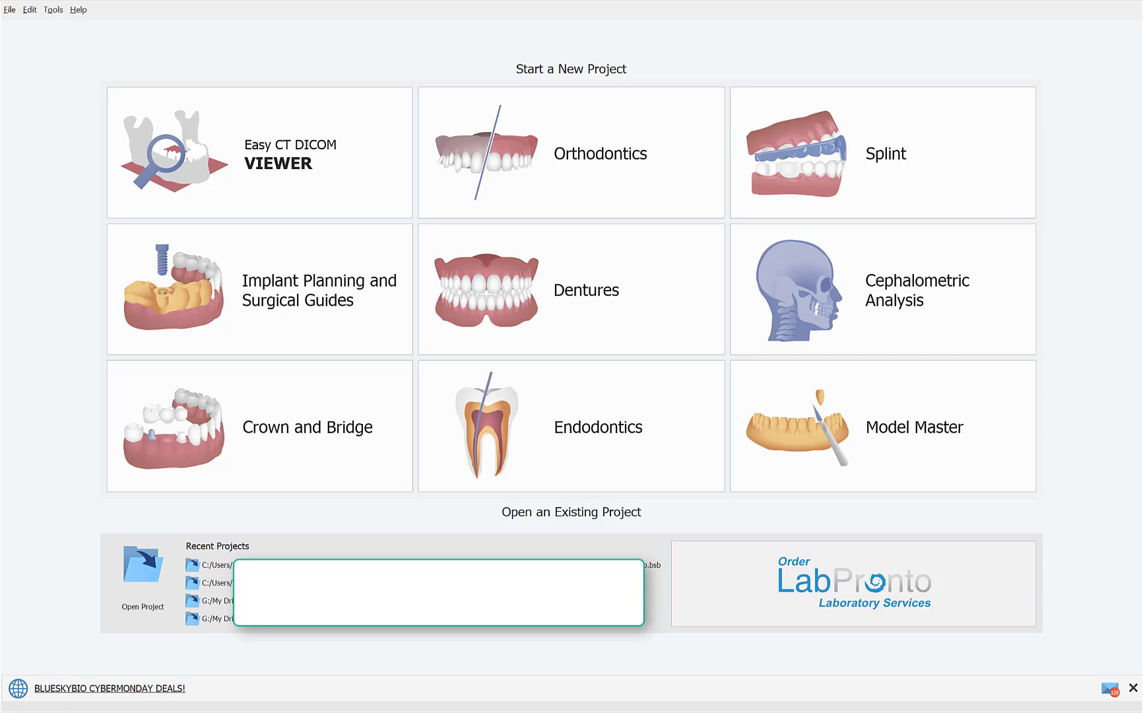
# - Start a new Orthodontics Aligners case using Import Patient CT Scan
pyautogui.click(626, 184)
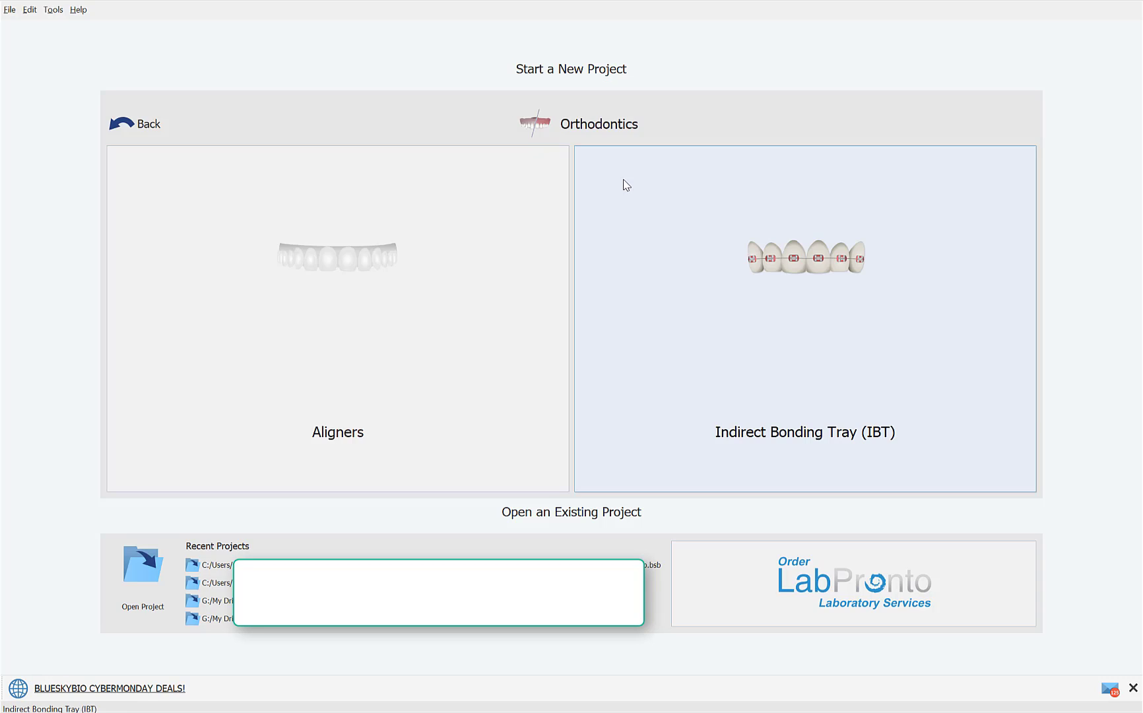
pyautogui.click(418, 403)
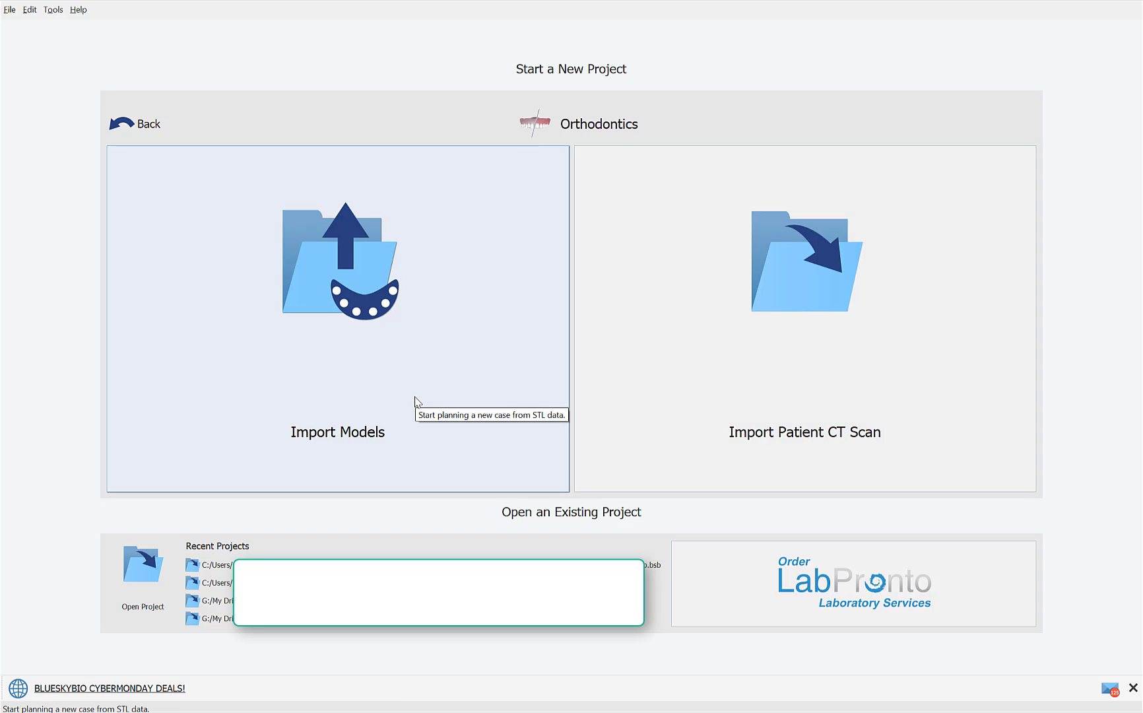
pyautogui.click(803, 404)
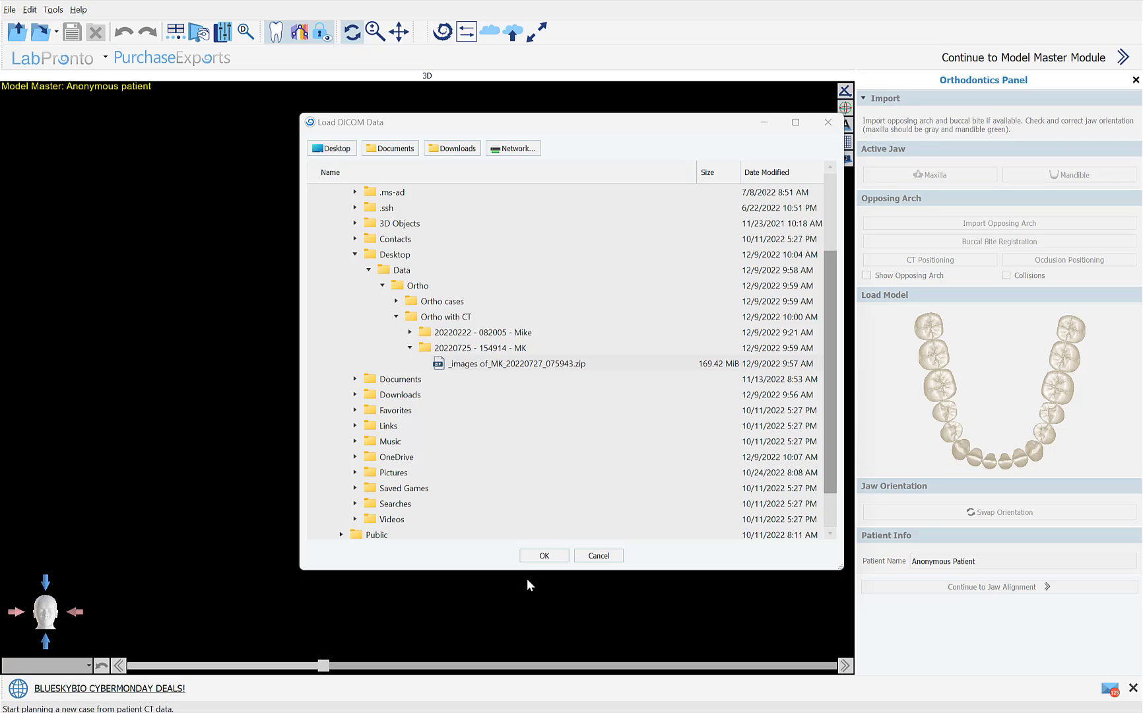
# - Load the _images zip archive and accept the first DICOM series at maximum quality
pyautogui.click(571, 366)
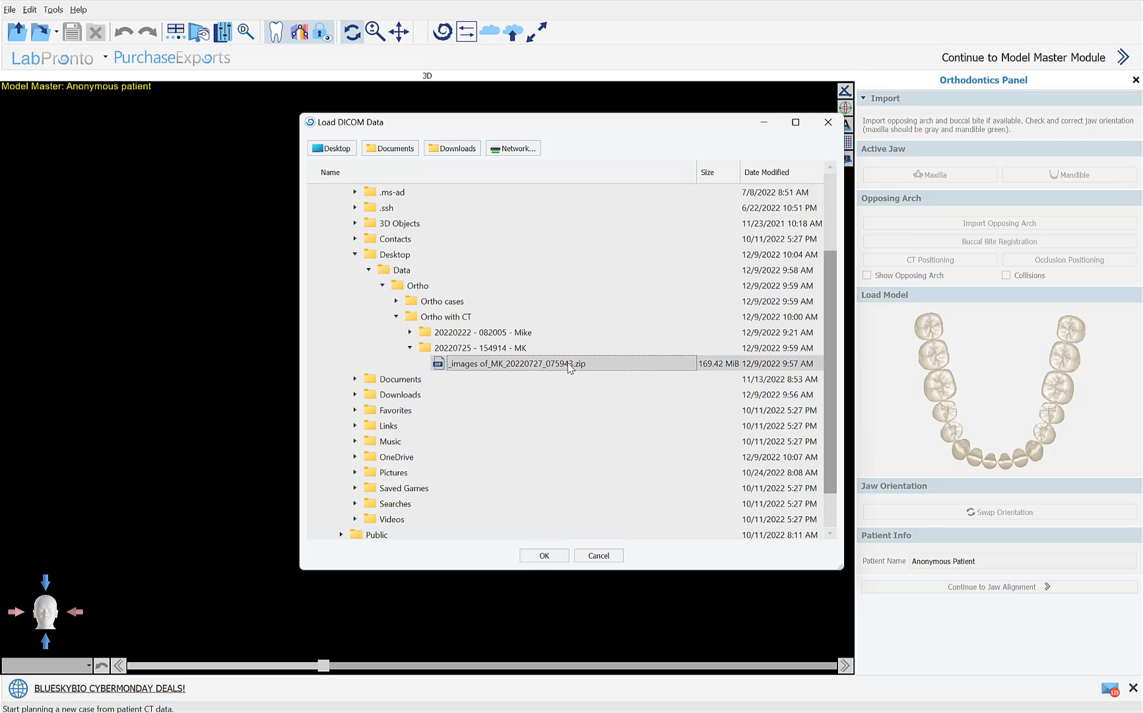
pyautogui.click(545, 557)
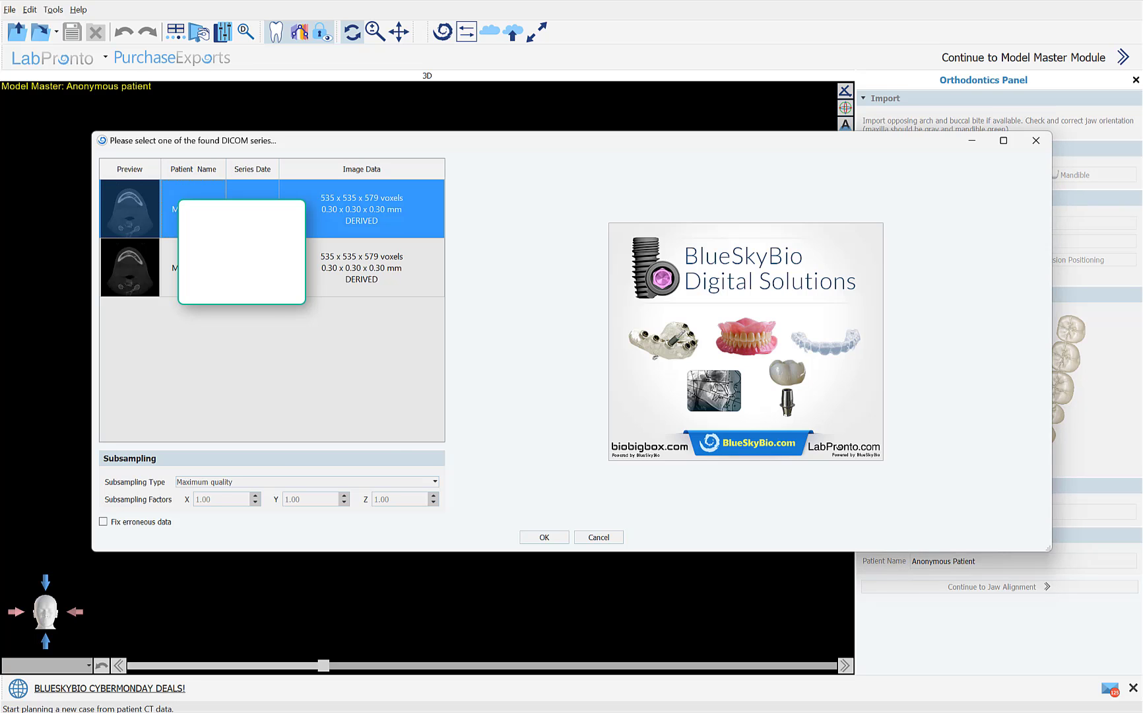
pyautogui.click(557, 538)
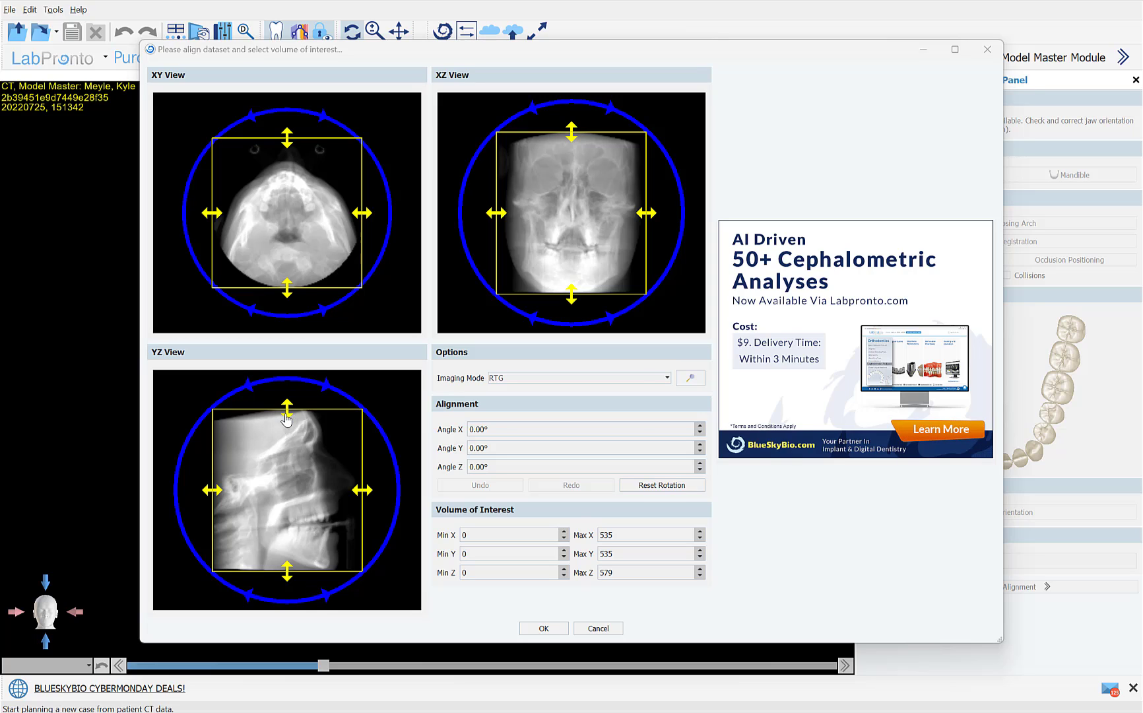
# - Crop the CT volume of interest from the top and rear to Max Z 352, Max Y 401
pyautogui.moveTo(287, 417); pyautogui.dragTo(297, 490)
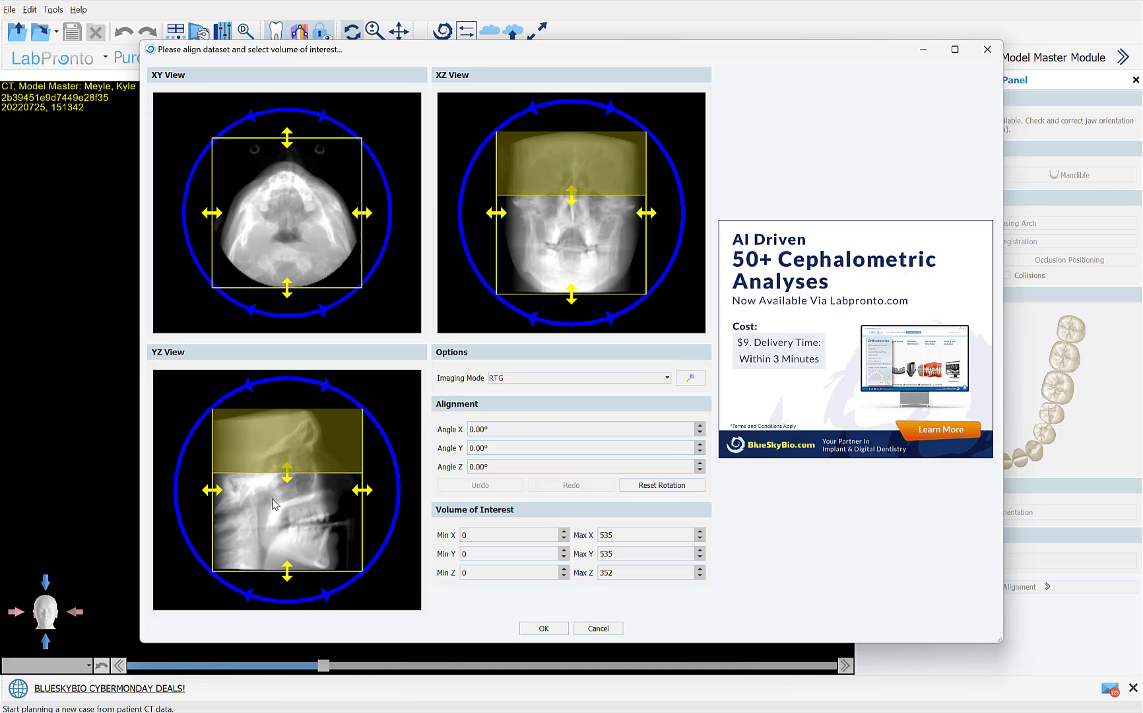
pyautogui.moveTo(218, 498); pyautogui.dragTo(250, 499)
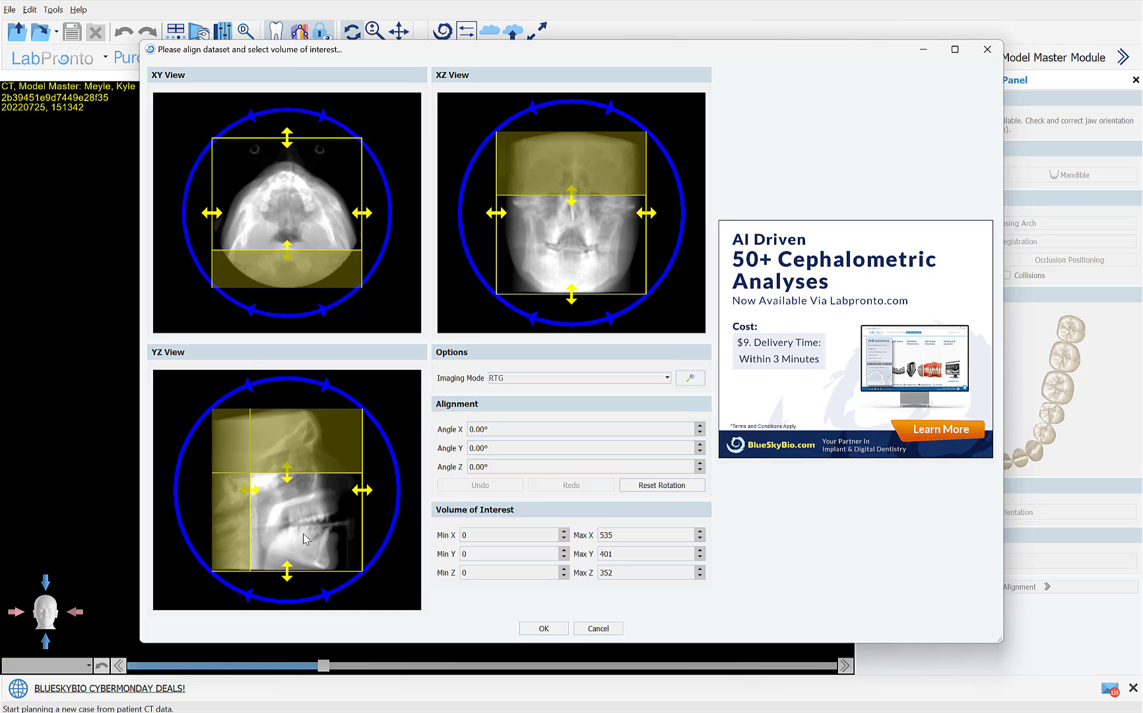
pyautogui.click(544, 627)
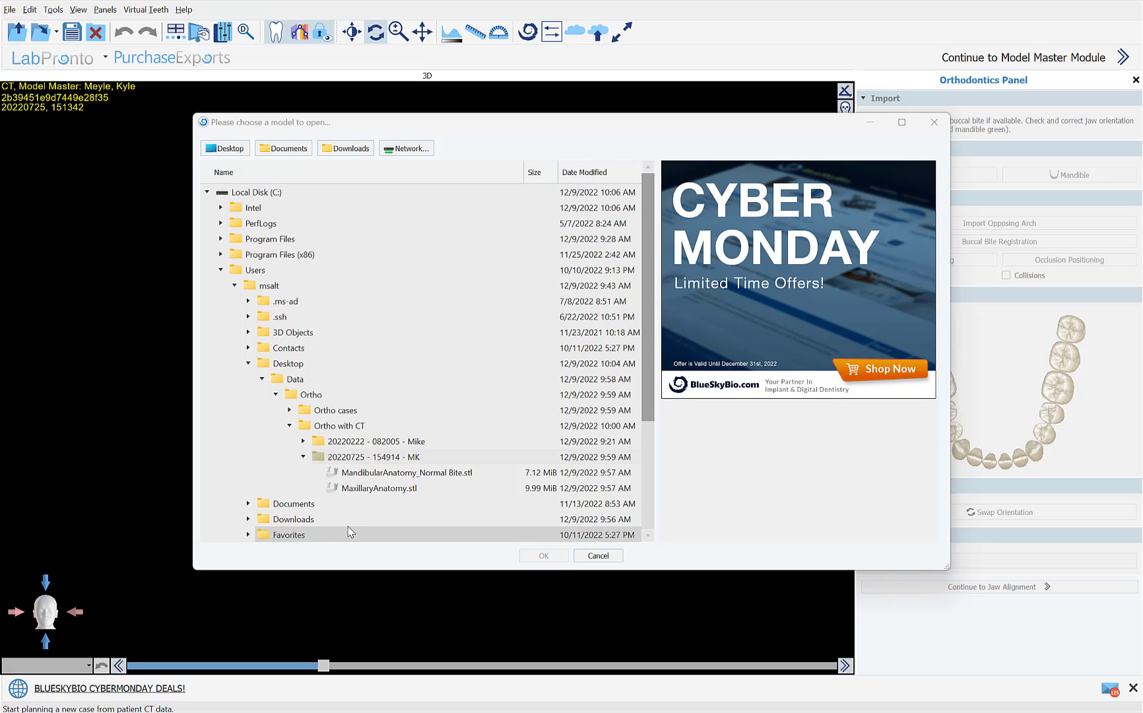
# - Import MandibularAnatomy_Normal Bite.stl and MaxillaryAnatomy.stl together as scan models
pyautogui.click(350, 476)
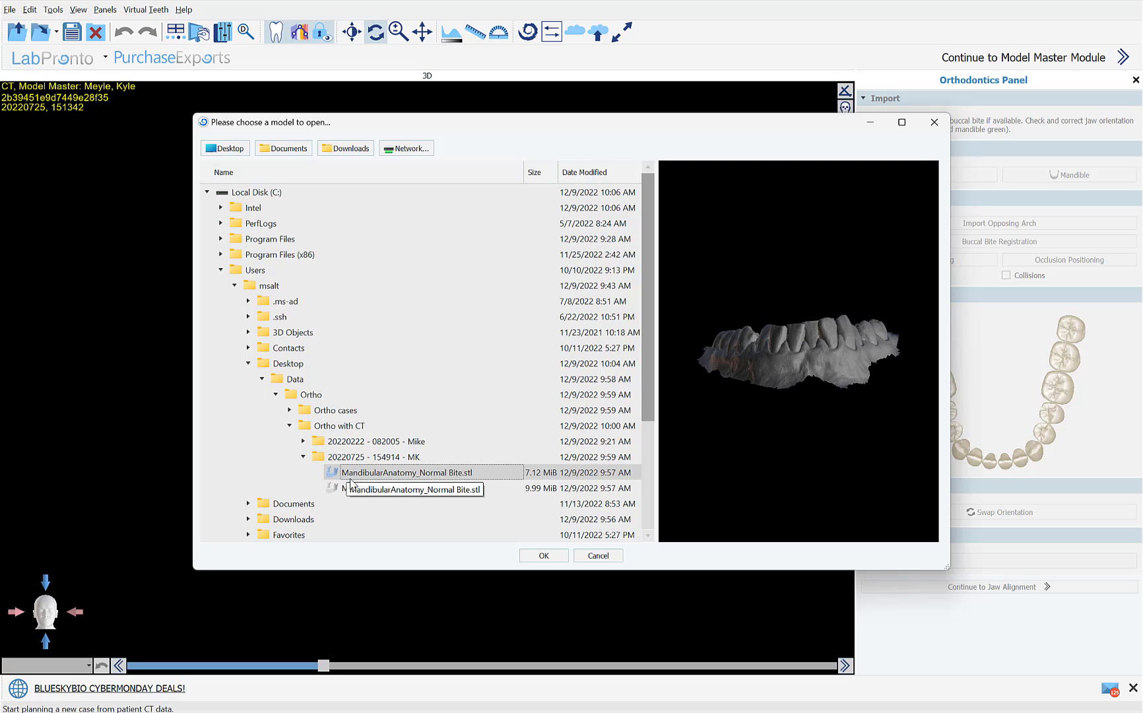
pyautogui.keyDown('ctrl'); pyautogui.click(351, 488); pyautogui.keyUp('ctrl')
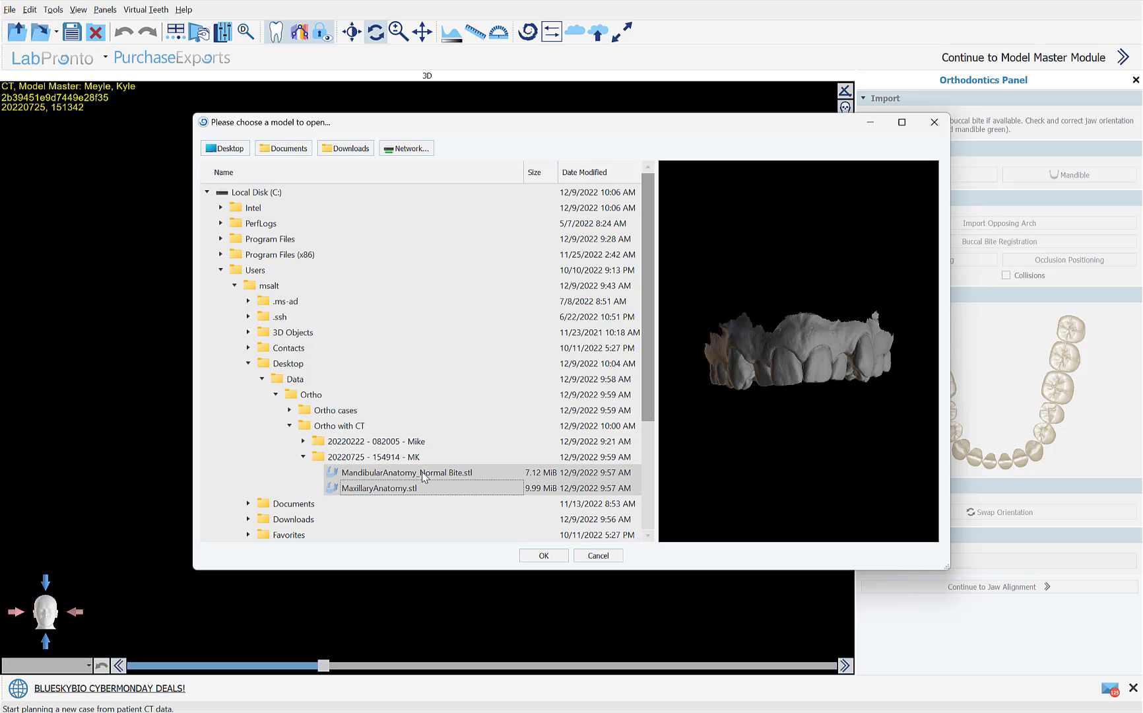
pyautogui.click(544, 556)
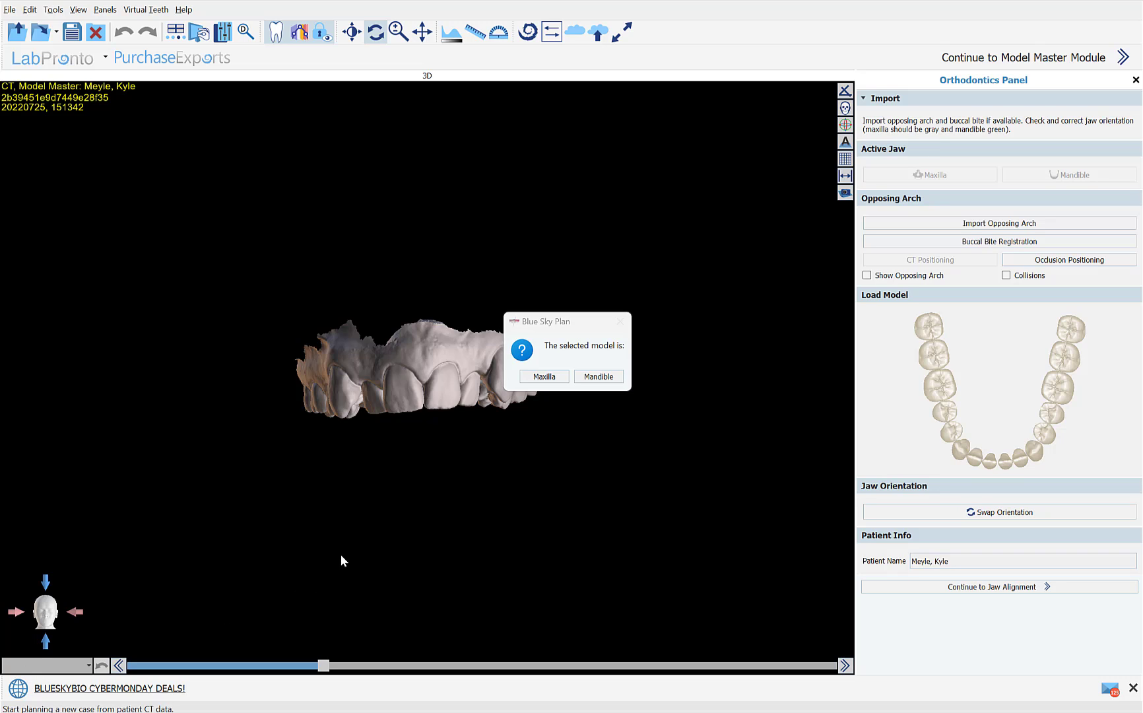
# - Identify the displayed upper arch scan as the Maxilla
pyautogui.click(543, 381)
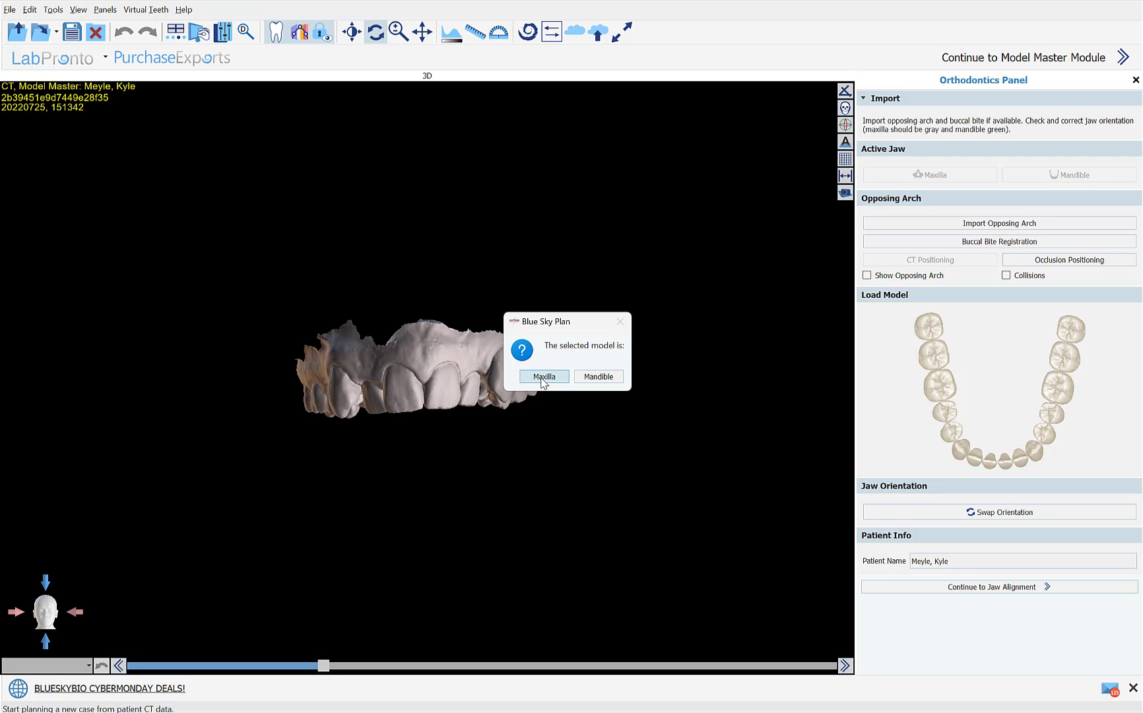
pyautogui.click(544, 376)
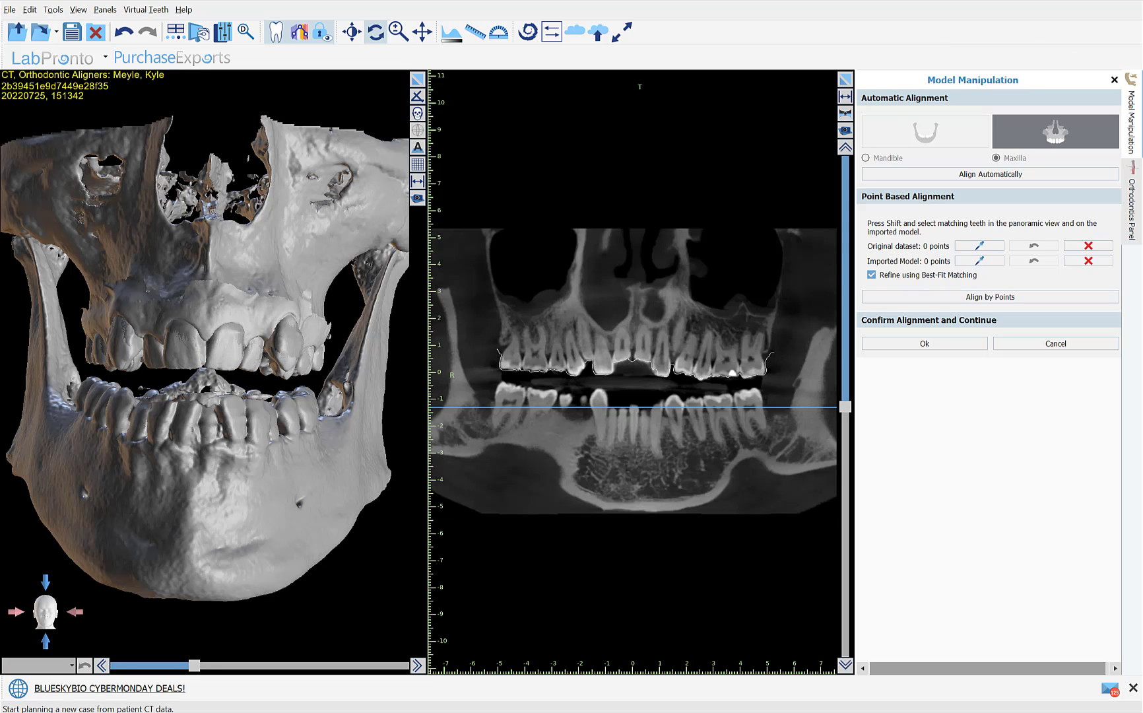
# - Zoom the panoramic CT to check the maxilla fit, then accept its alignment
pyautogui.scroll(2, 633, 372)
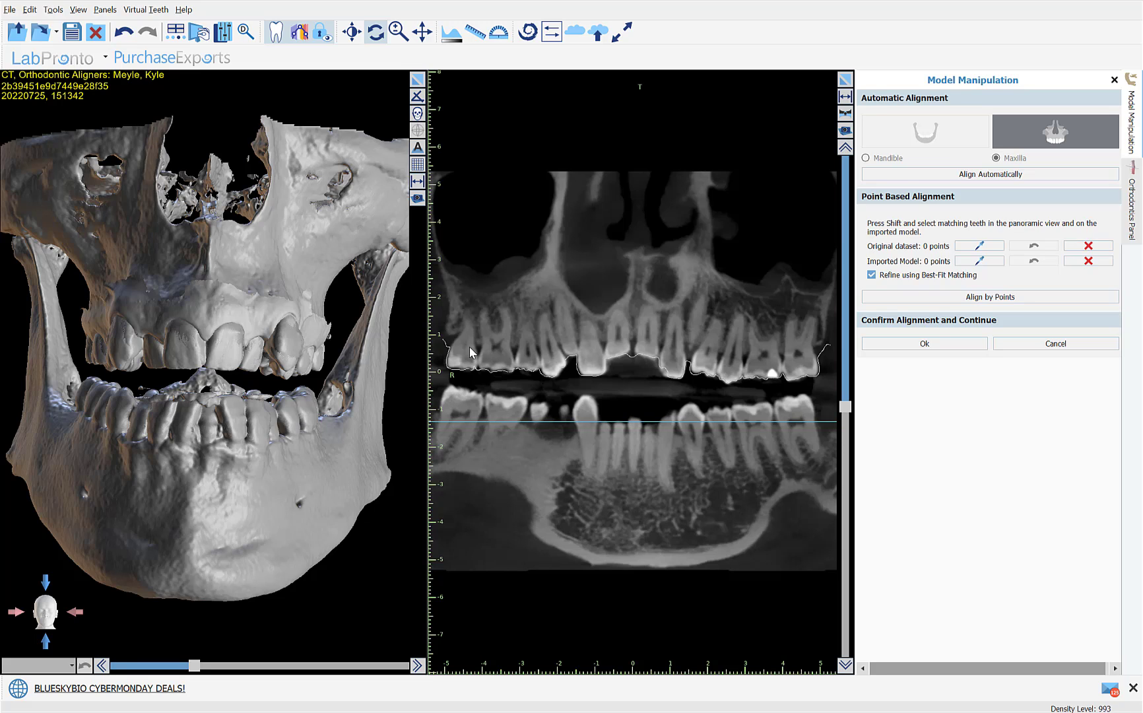
pyautogui.click(891, 344)
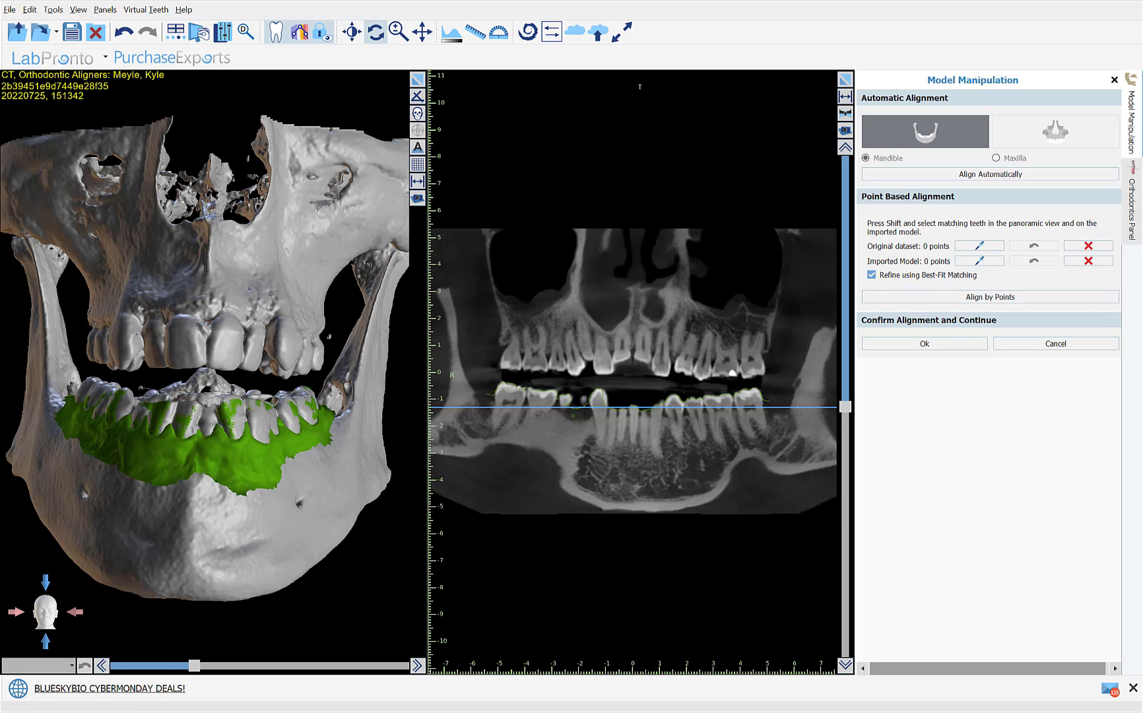
# - Inspect the green mandible scan's fit on the CT lower jaw and accept its alignment
pyautogui.scroll(3, 578, 439)
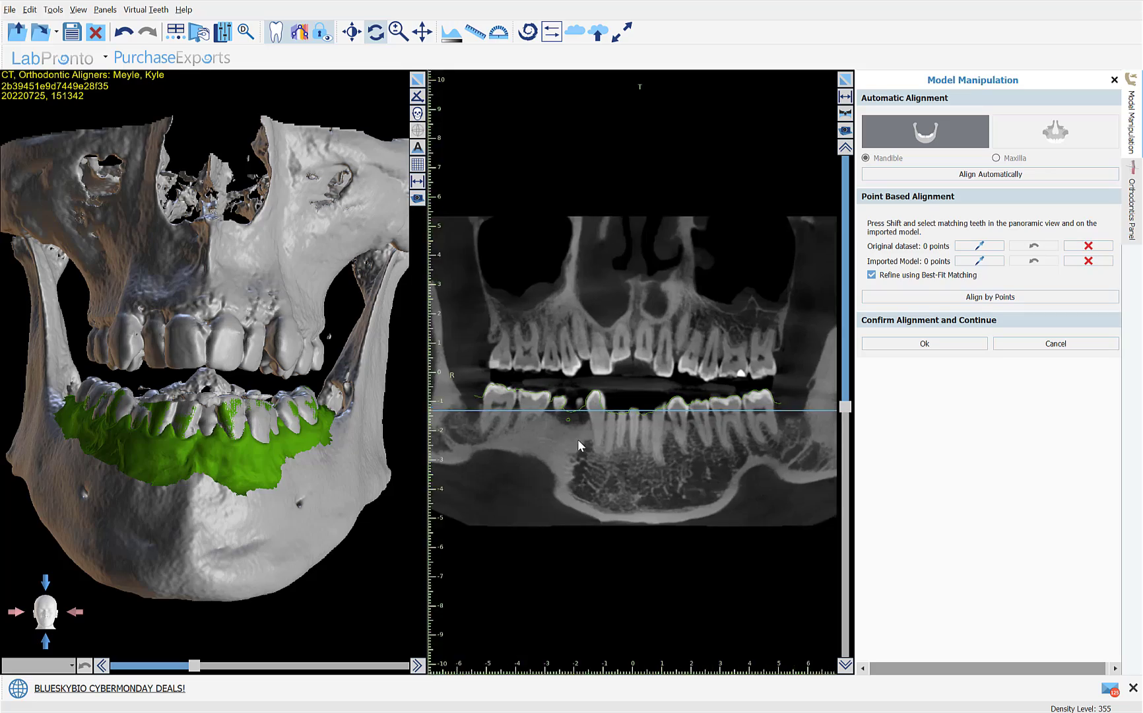
pyautogui.moveTo(155, 528); pyautogui.dragTo(219, 507)
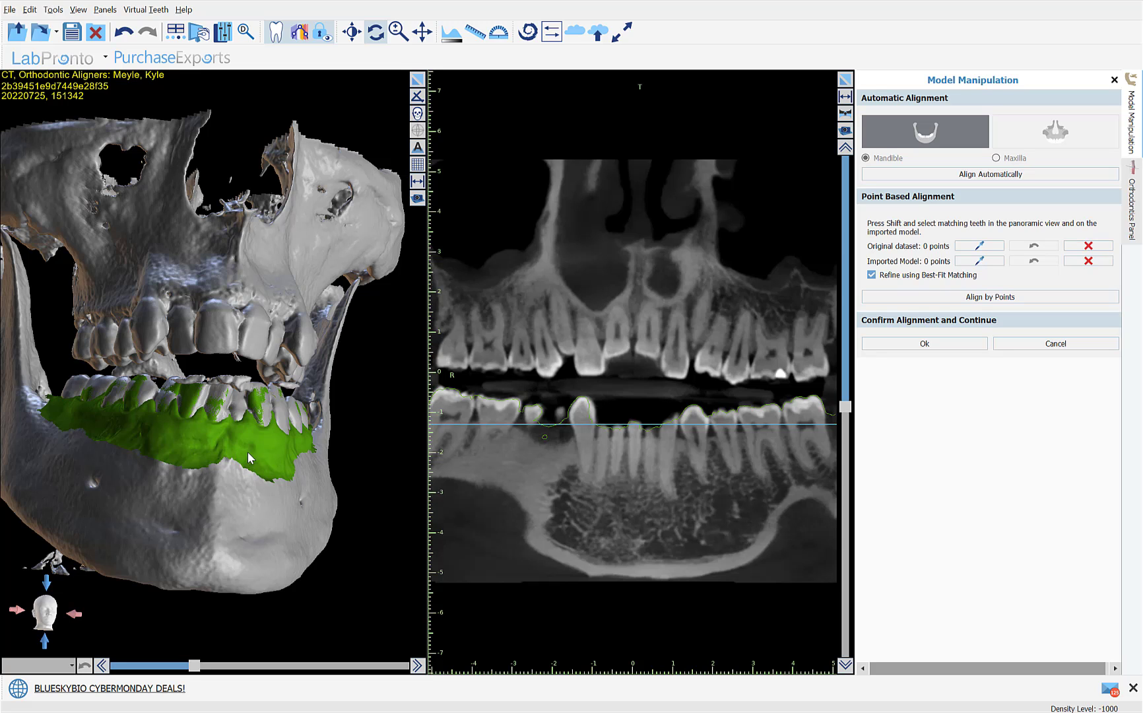
pyautogui.moveTo(195, 522); pyautogui.dragTo(310, 481)
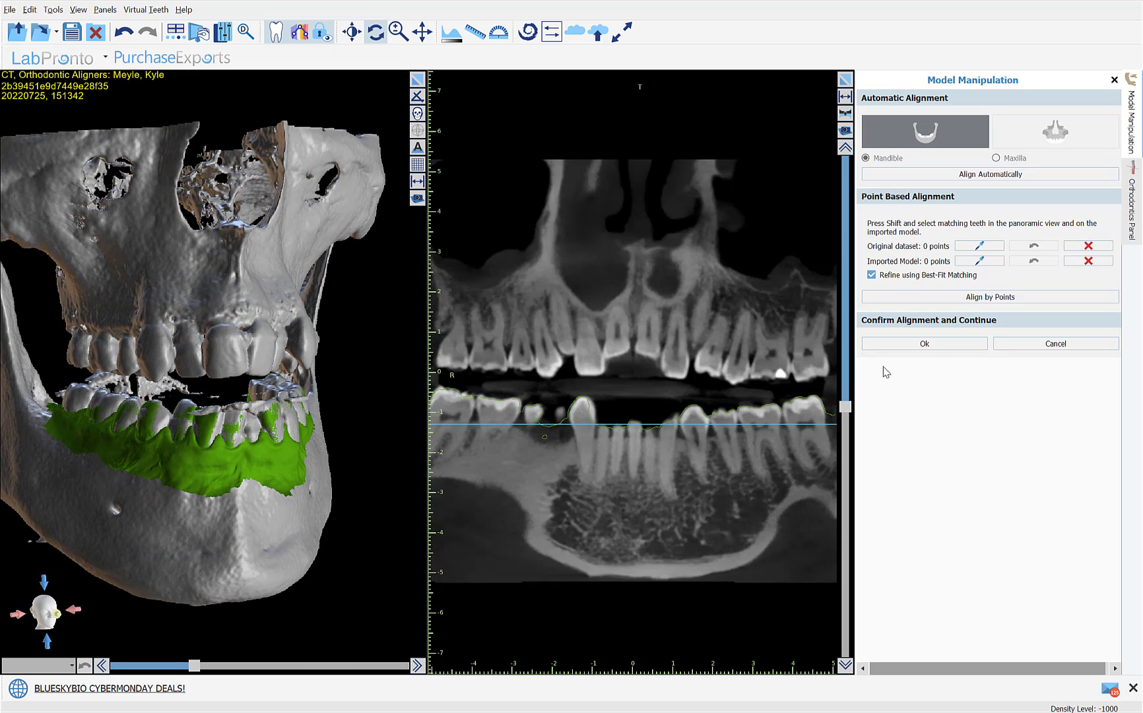
pyautogui.click(951, 349)
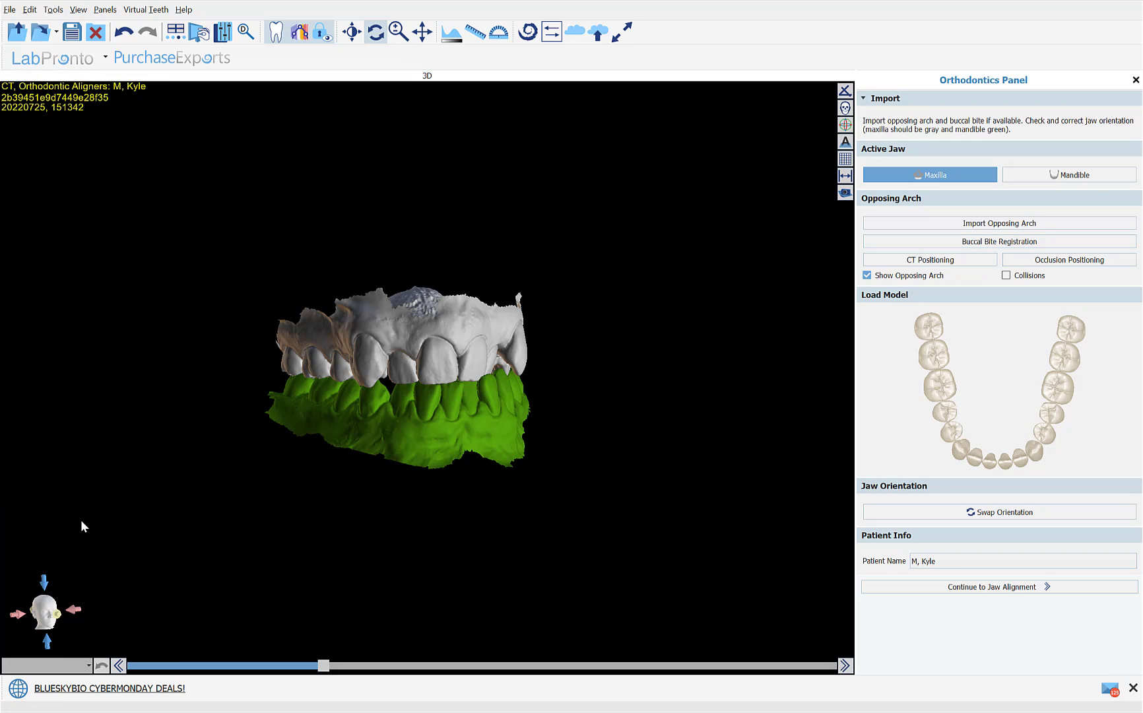
# - Check the bite between both arches and continue to jaw alignment and annotation
pyautogui.moveTo(624, 523)
pyautogui.mouseDown()
pyautogui.moveTo(501, 496)
pyautogui.moveTo(334, 491)
pyautogui.moveTo(266, 505)
pyautogui.moveTo(344, 544)
pyautogui.moveTo(619, 525)
pyautogui.mouseUp()
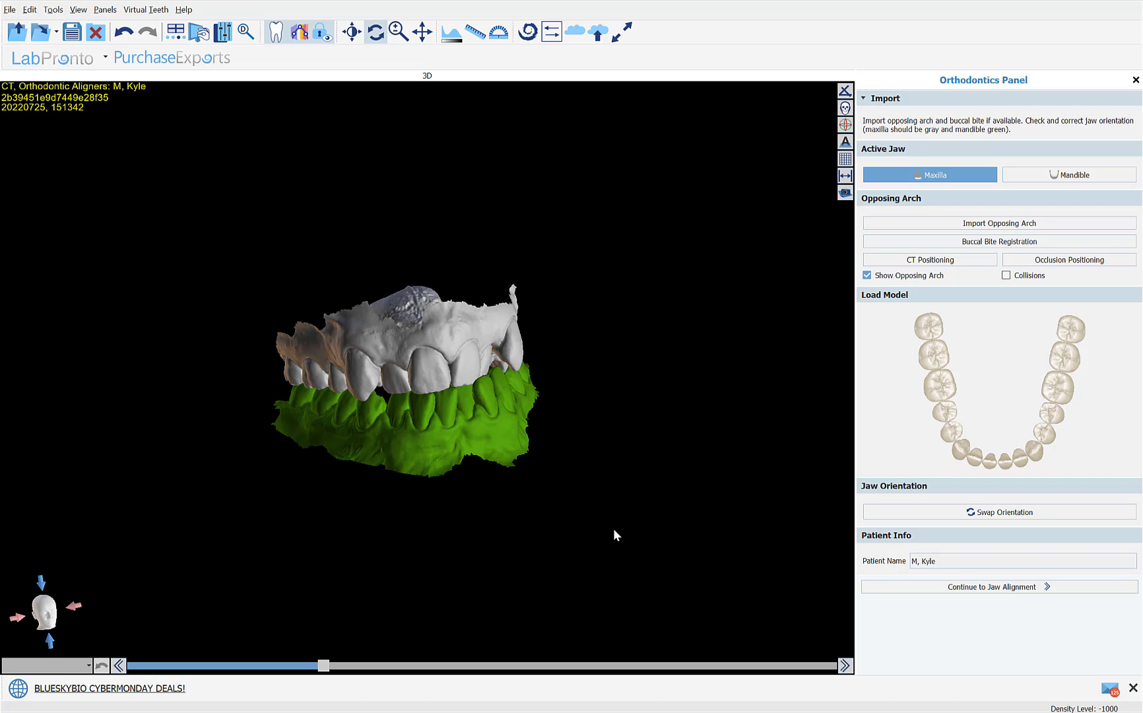
pyautogui.click(1004, 594)
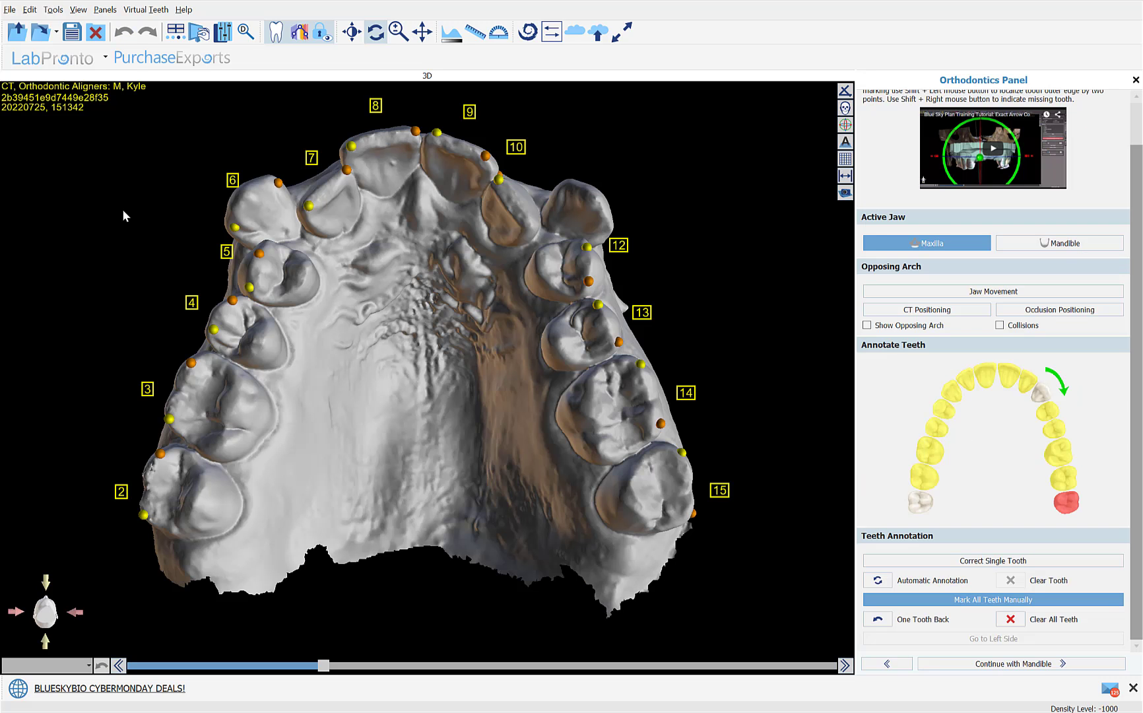
# - Turn the maxilla to its occlusal side and undo annotations back to tooth 10
pyautogui.moveTo(128, 210); pyautogui.dragTo(593, 453)
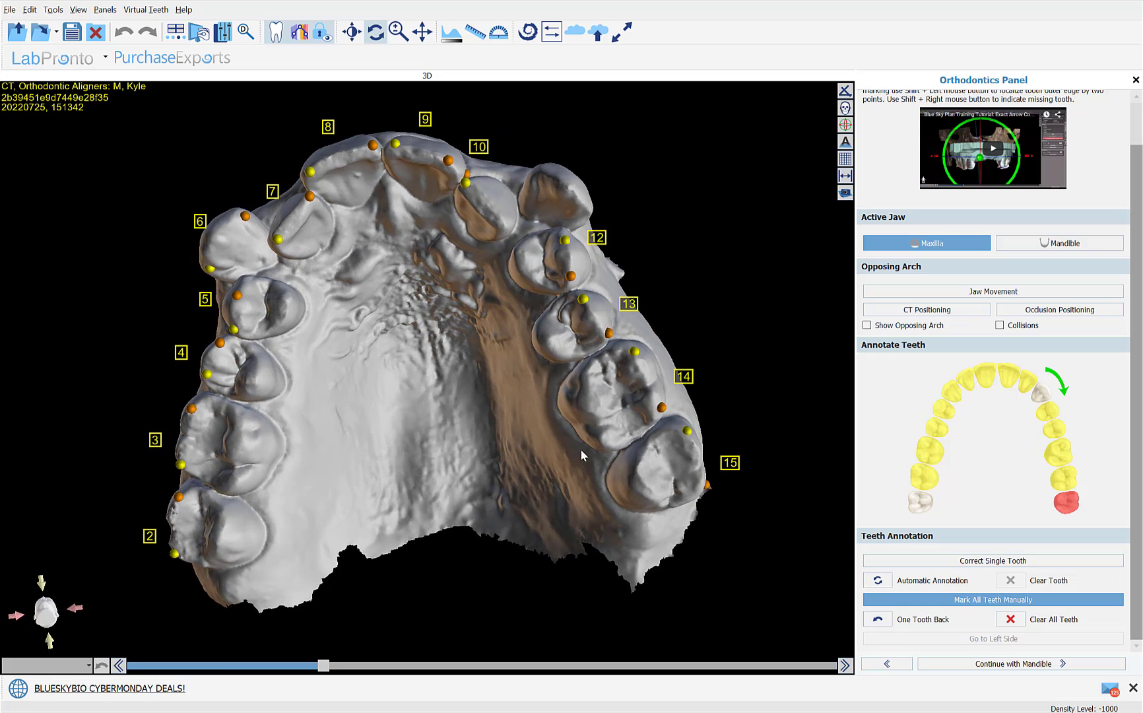
pyautogui.moveTo(419, 465); pyautogui.dragTo(535, 131)
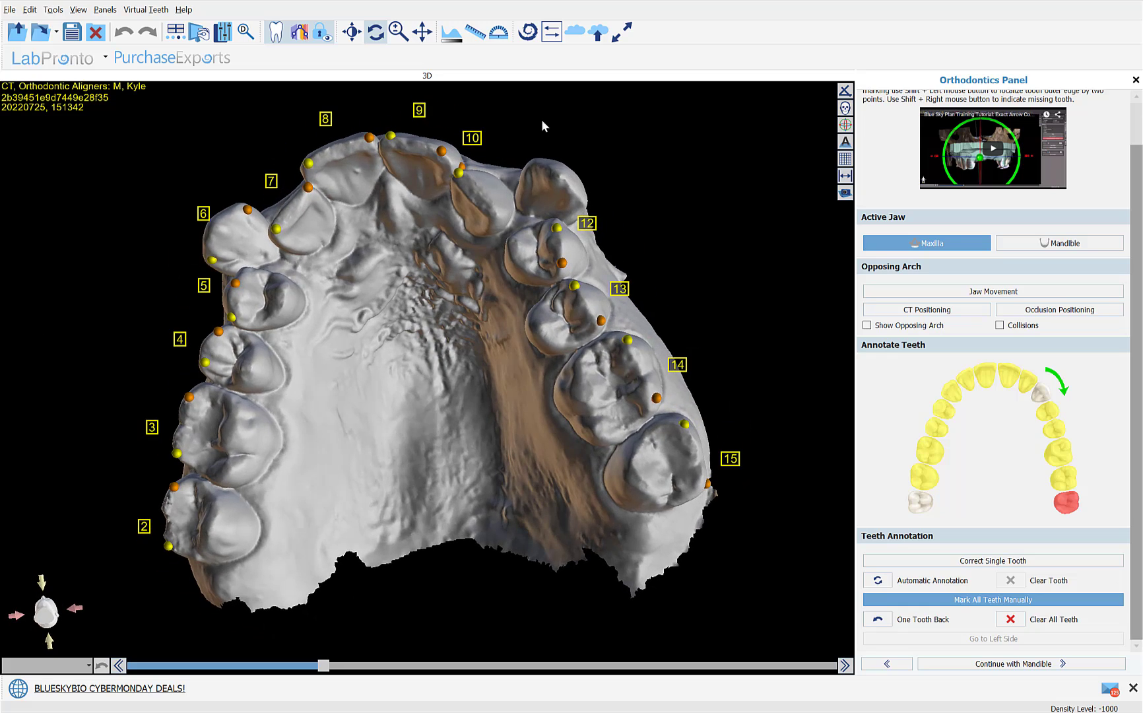
pyautogui.moveTo(404, 316); pyautogui.dragTo(456, 240)
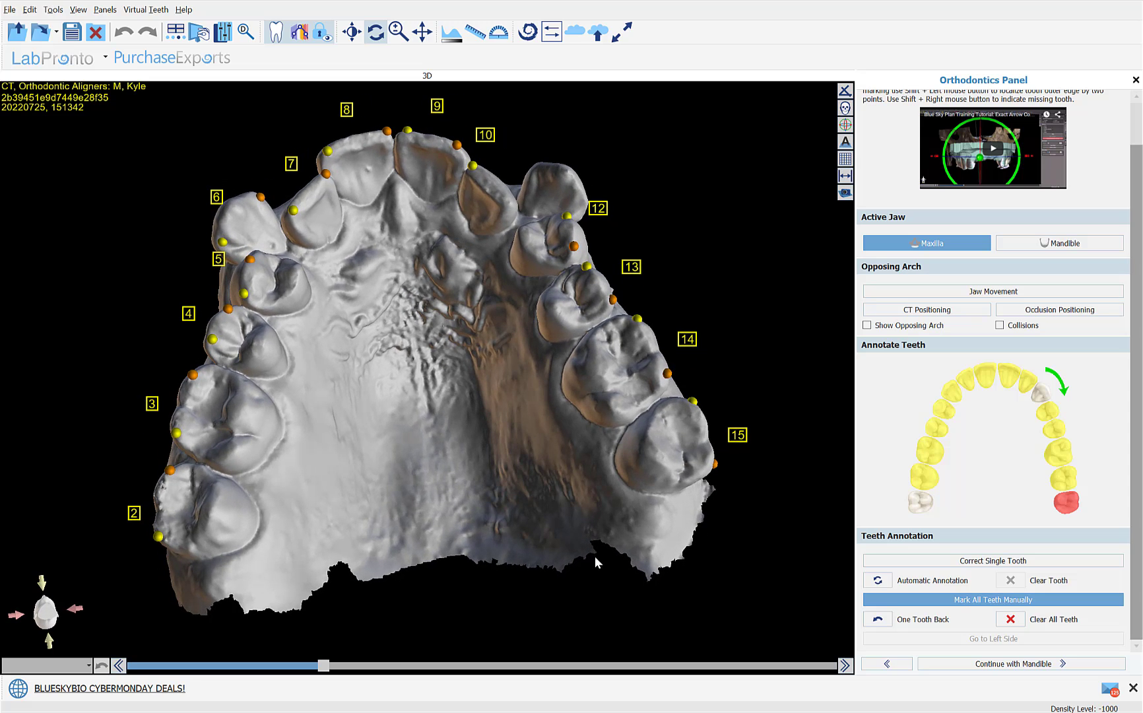
pyautogui.click(884, 623)
pyautogui.click(884, 623)
pyautogui.click(878, 619)
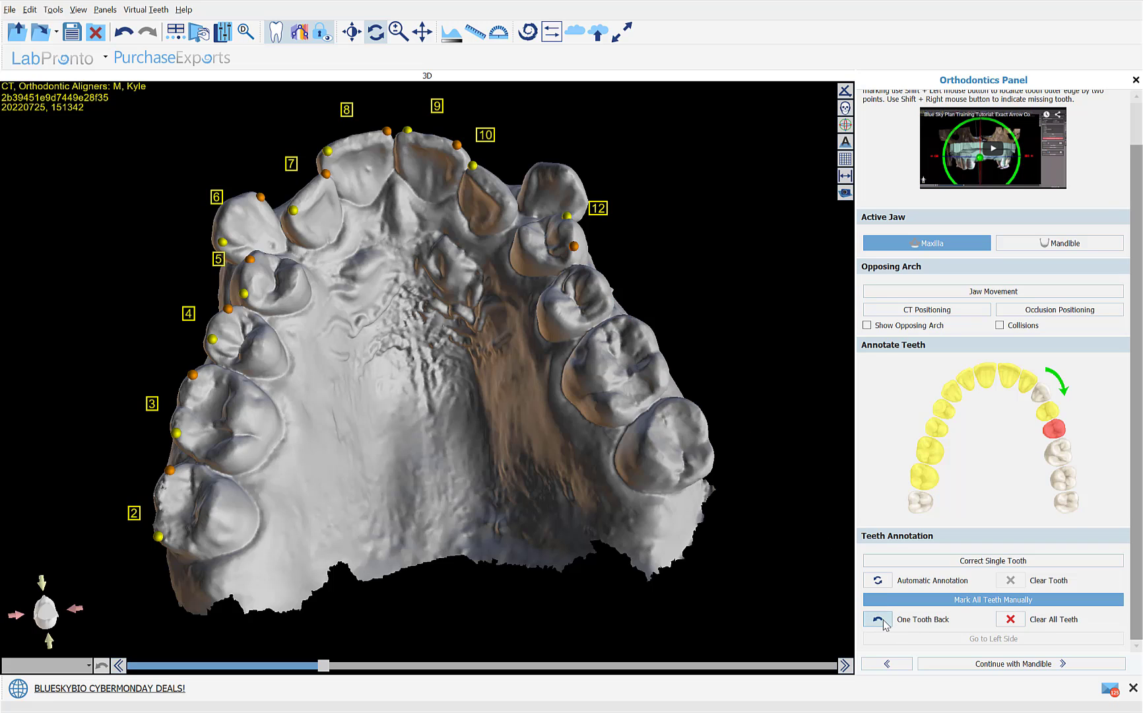
pyautogui.click(877, 619)
pyautogui.click(879, 619)
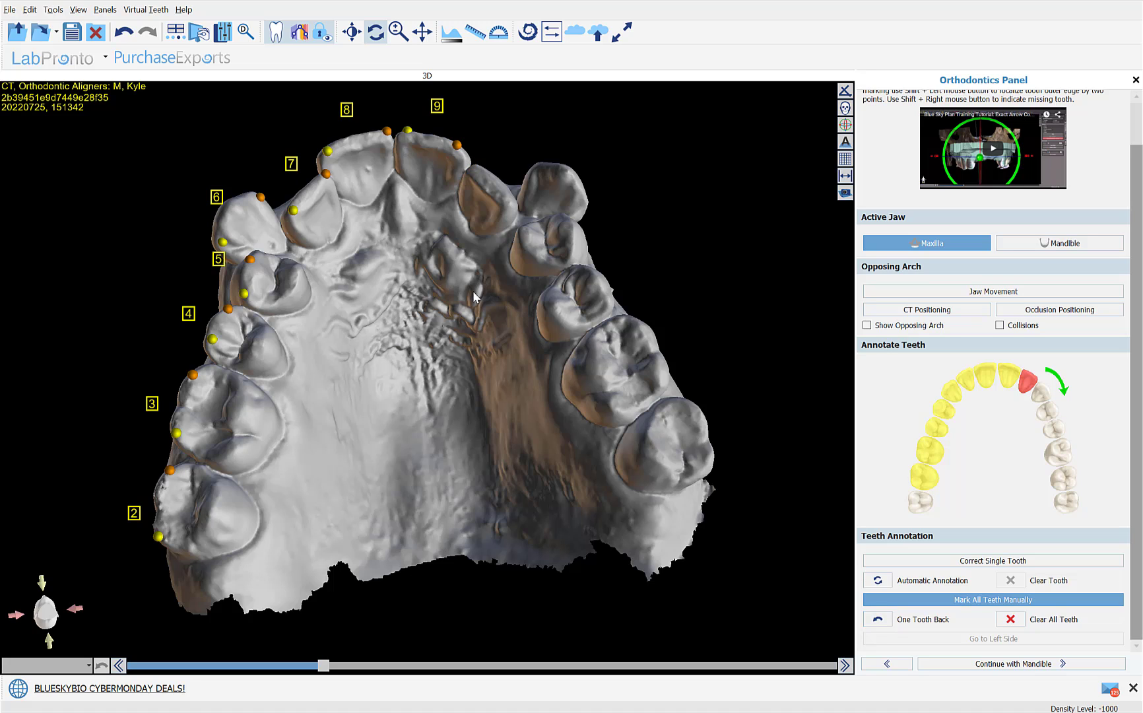
# - Mark both edge points on teeth 10 through 15 and flag tooth 16 as missing
pyautogui.click(462, 174)
pyautogui.click(503, 211)
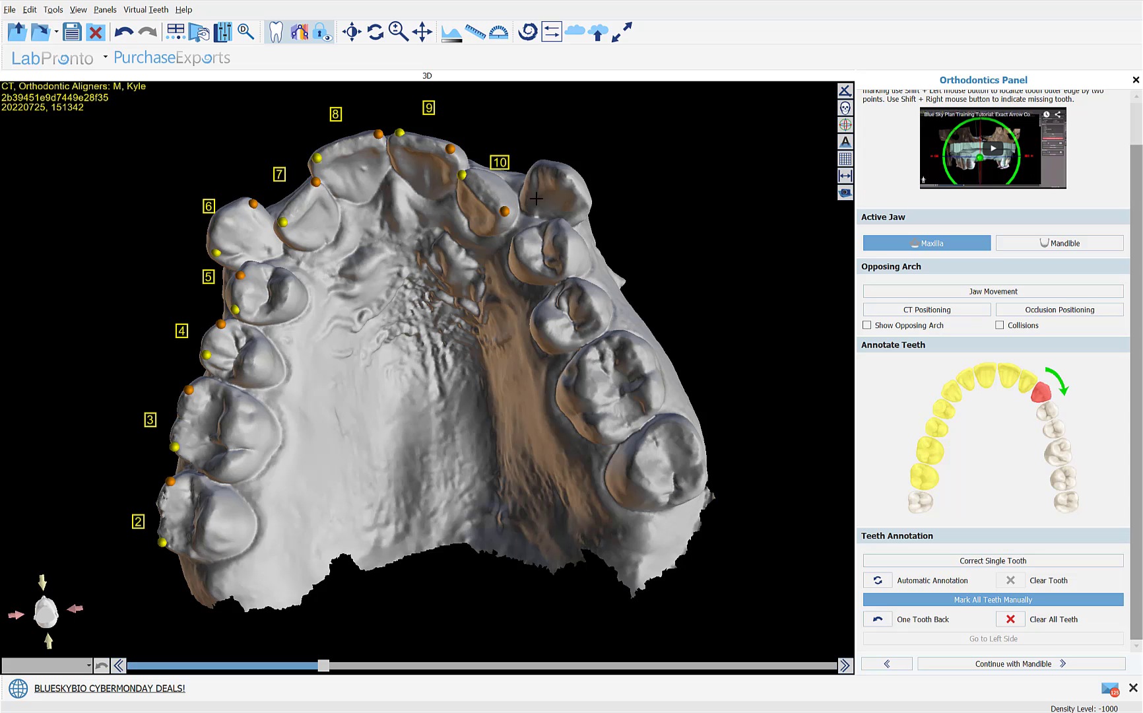
pyautogui.click(538, 162)
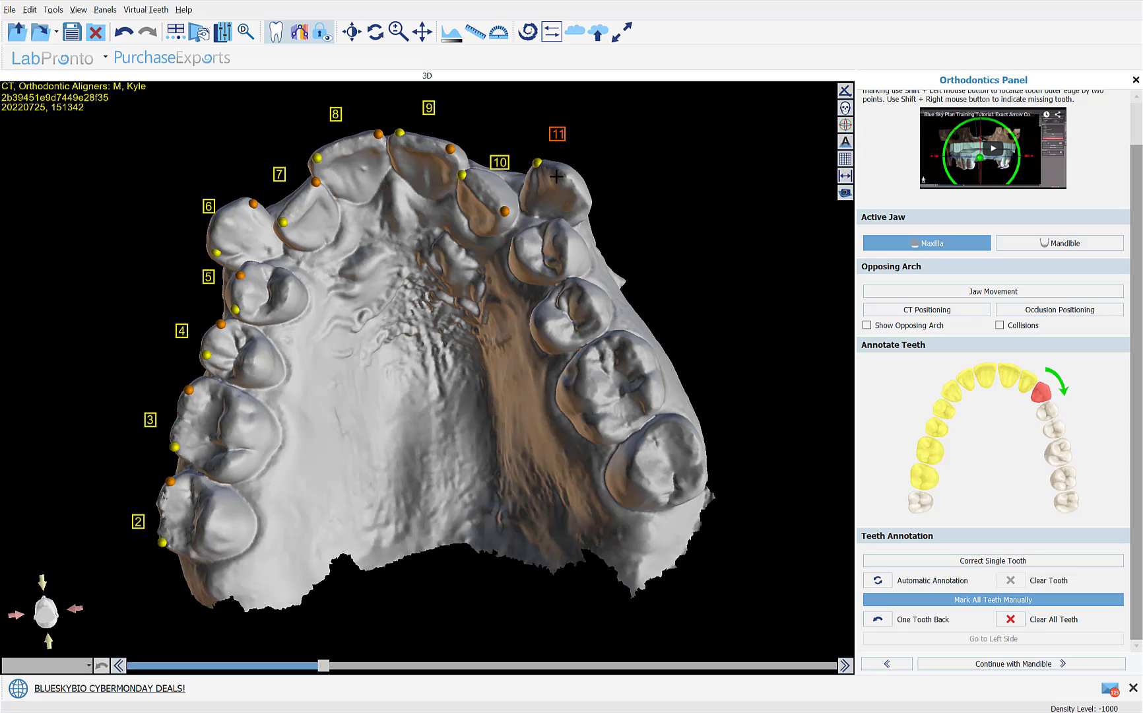
pyautogui.click(588, 205)
pyautogui.click(561, 225)
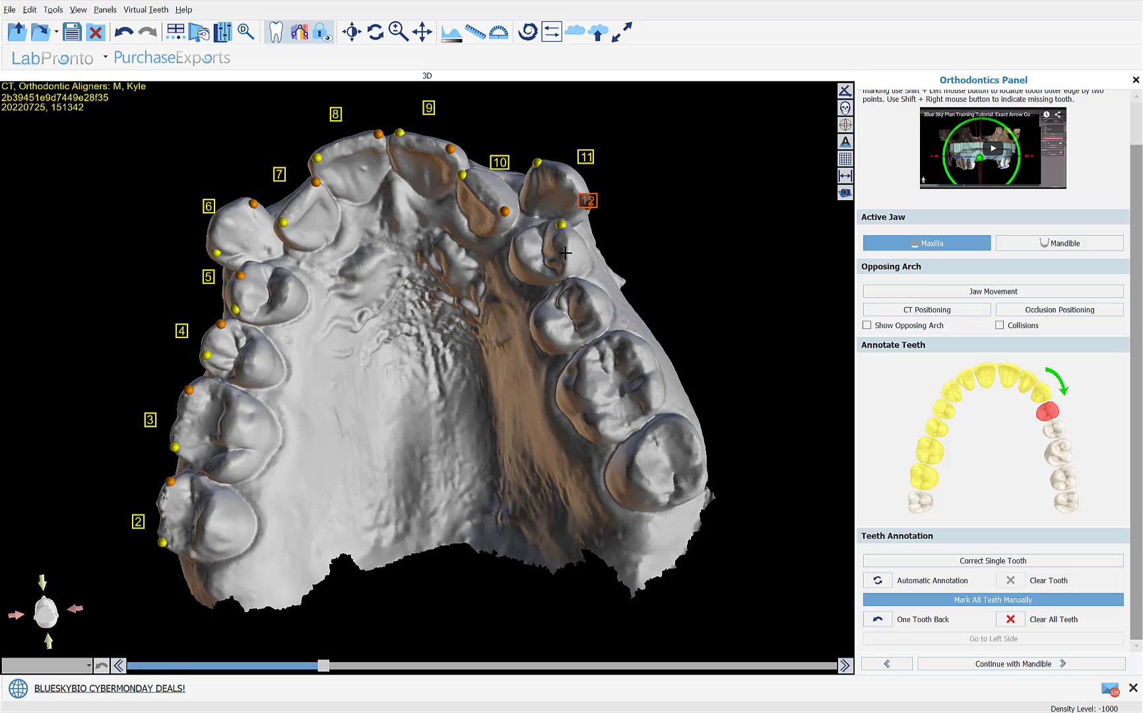
pyautogui.click(566, 269)
pyautogui.click(573, 284)
pyautogui.click(599, 323)
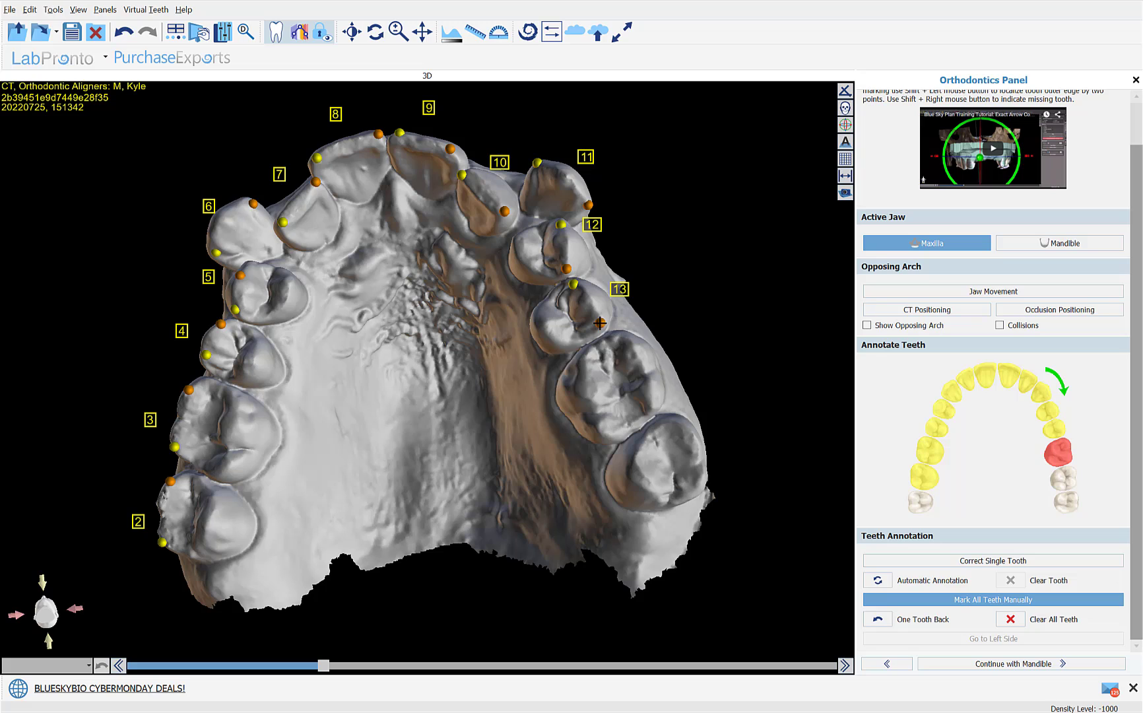
pyautogui.click(623, 337)
pyautogui.click(649, 397)
pyautogui.click(671, 419)
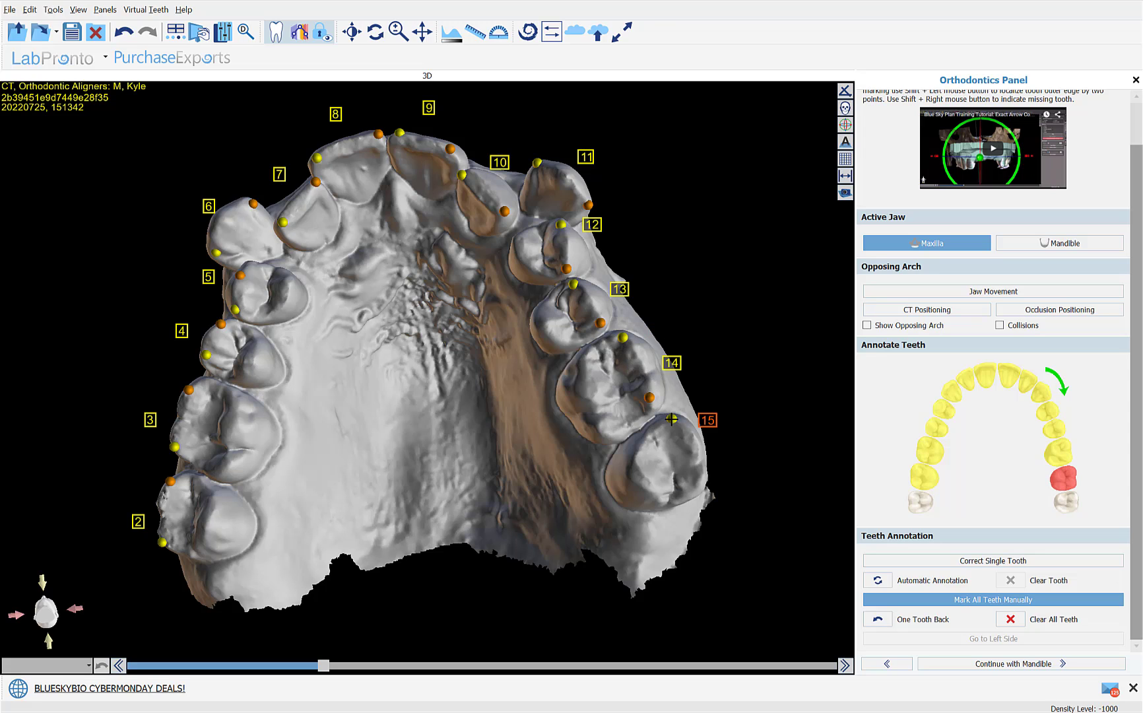
pyautogui.click(699, 486)
pyautogui.keyDown('shift'); pyautogui.rightClick(670, 528); pyautogui.keyUp('shift')
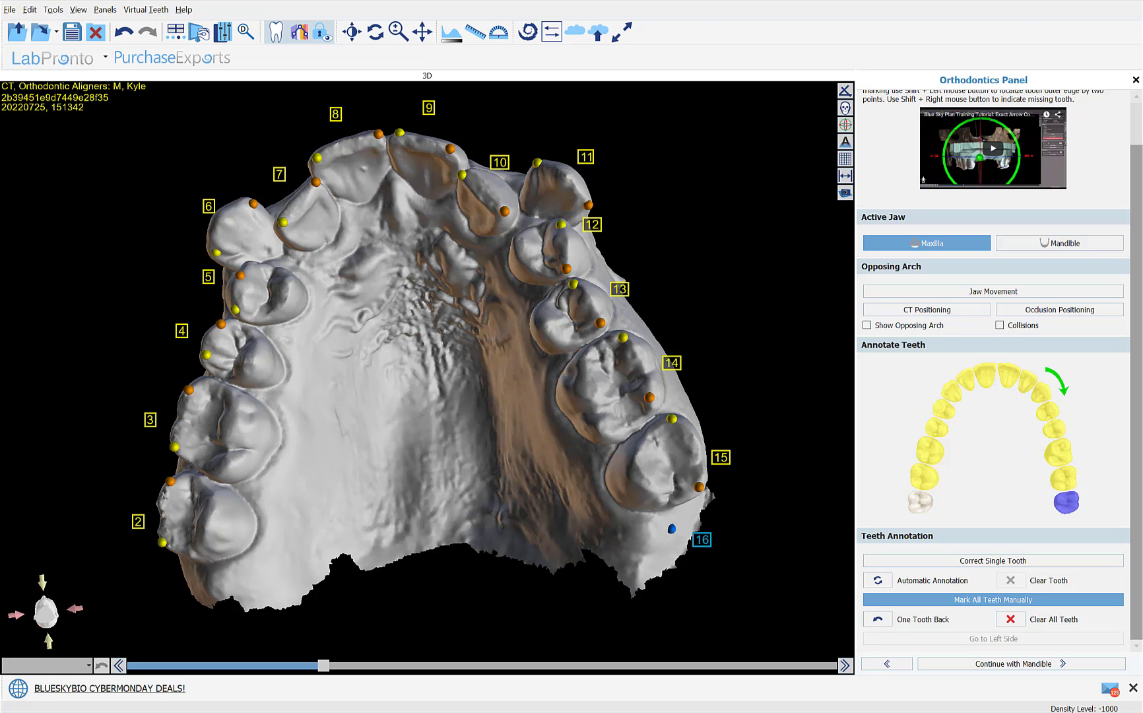
# - Review the lower arch annotations on teeth 18–31 and proceed to teeth segmentation
pyautogui.click(984, 664)
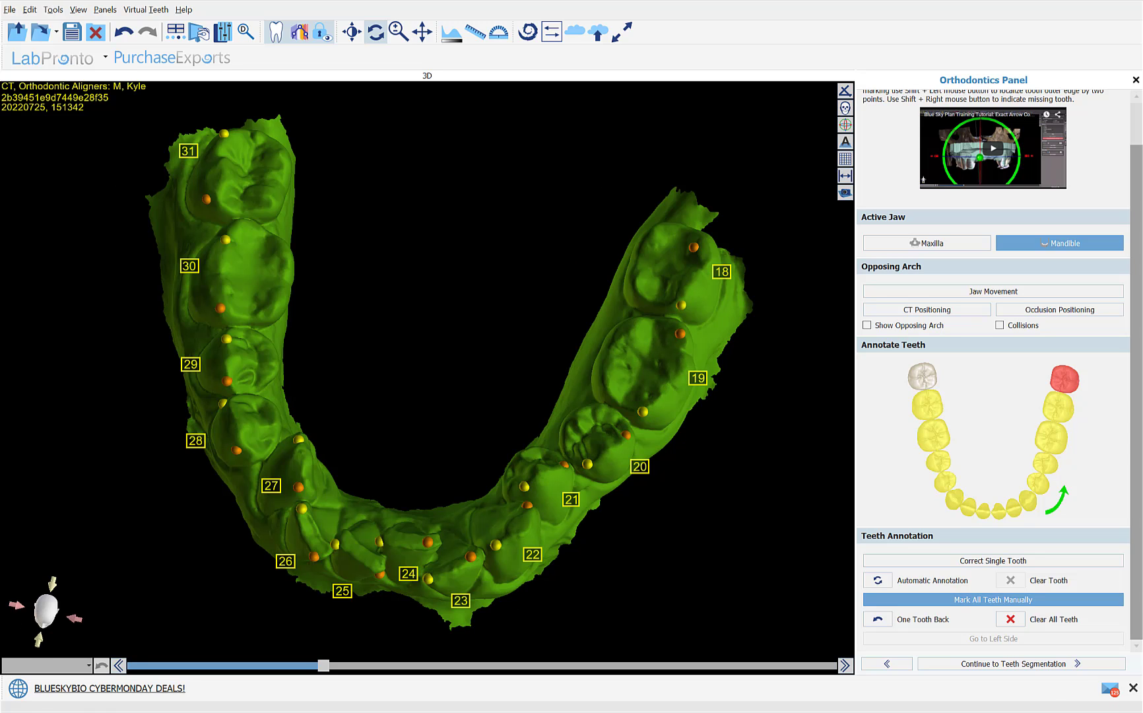
pyautogui.moveTo(566, 611); pyautogui.dragTo(603, 575)
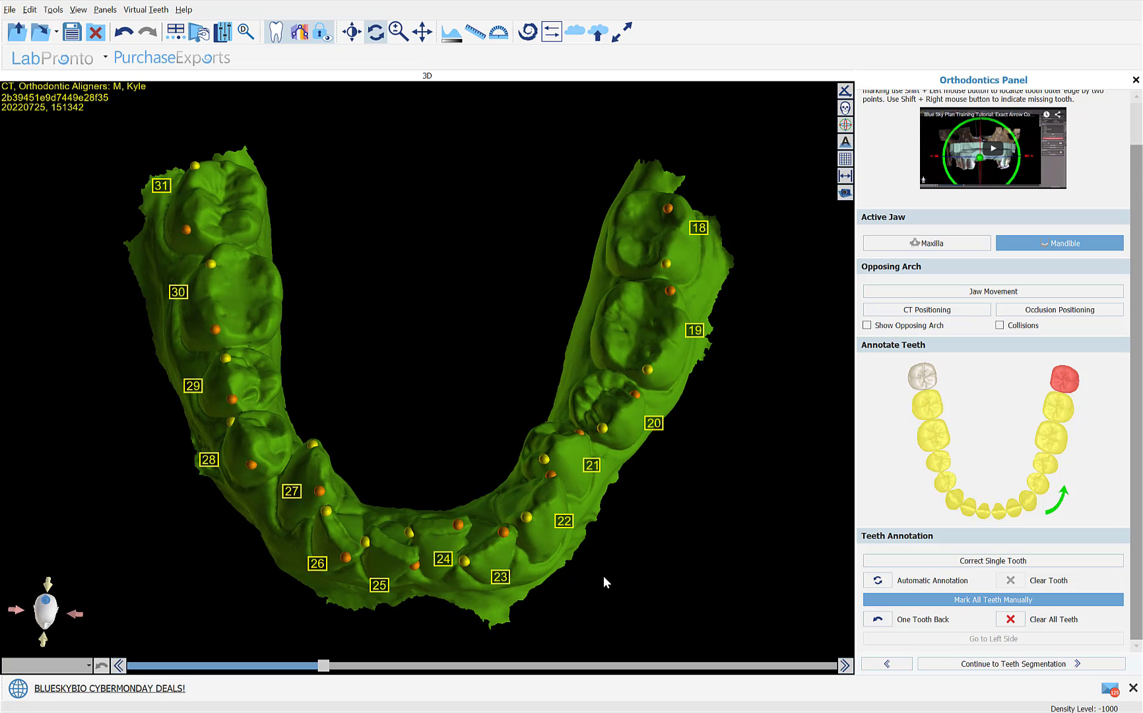
pyautogui.scroll(3, 602, 575)
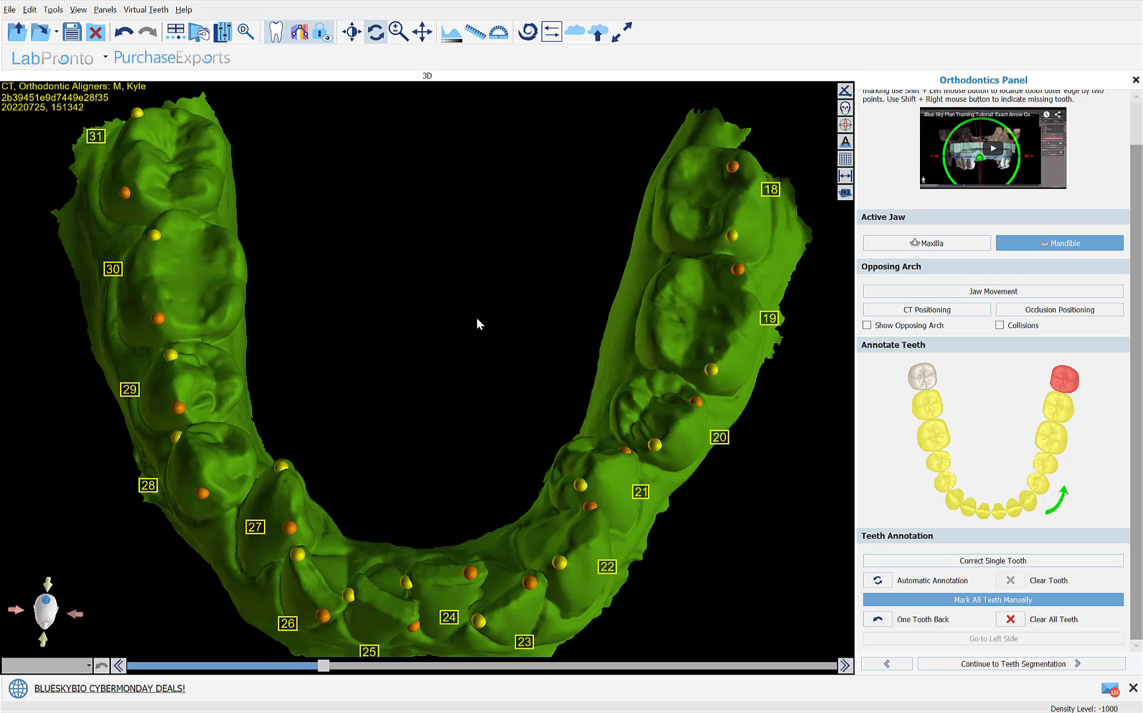
pyautogui.click(989, 666)
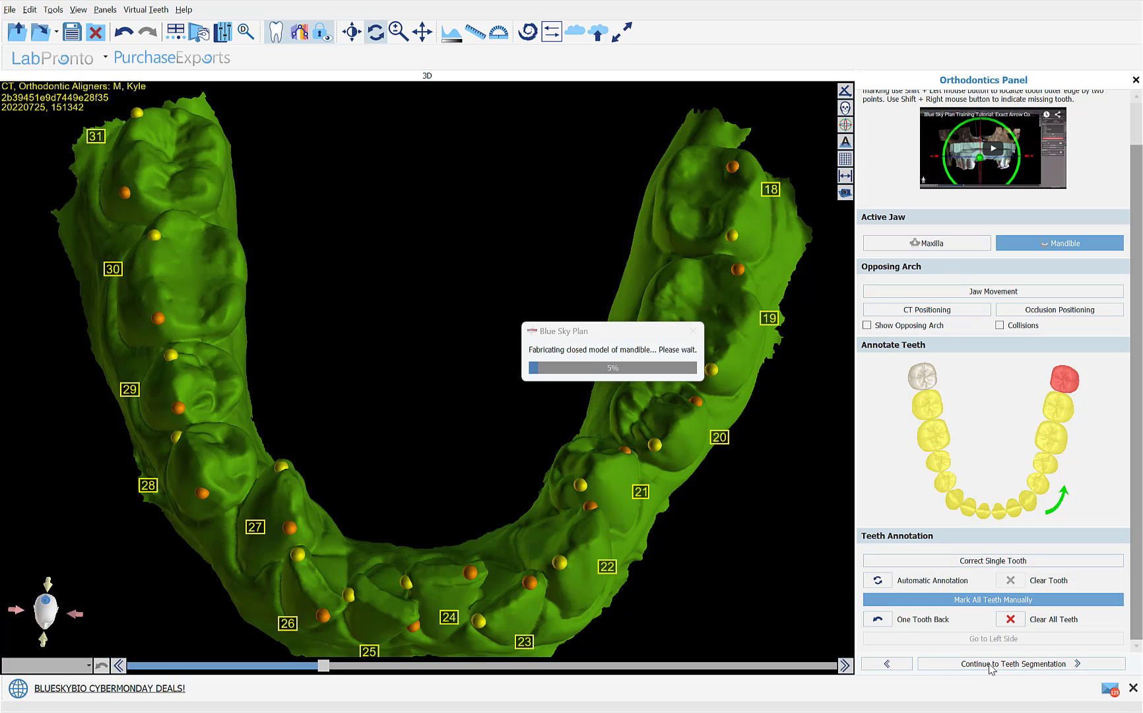
# - Inspect the upper arch segmentation and select the lateral incisor for margin correction
pyautogui.moveTo(235, 282); pyautogui.dragTo(514, 524)
pyautogui.scroll(5, 493, 445)
pyautogui.scroll(-5, 488, 446)
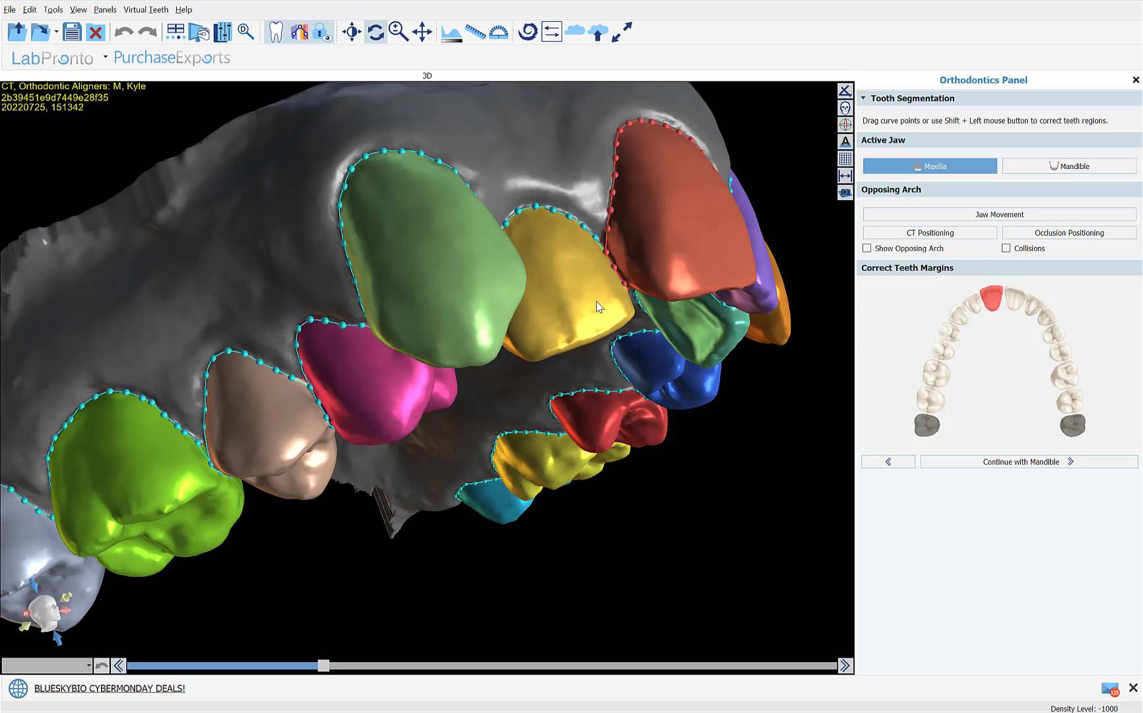
pyautogui.click(555, 297)
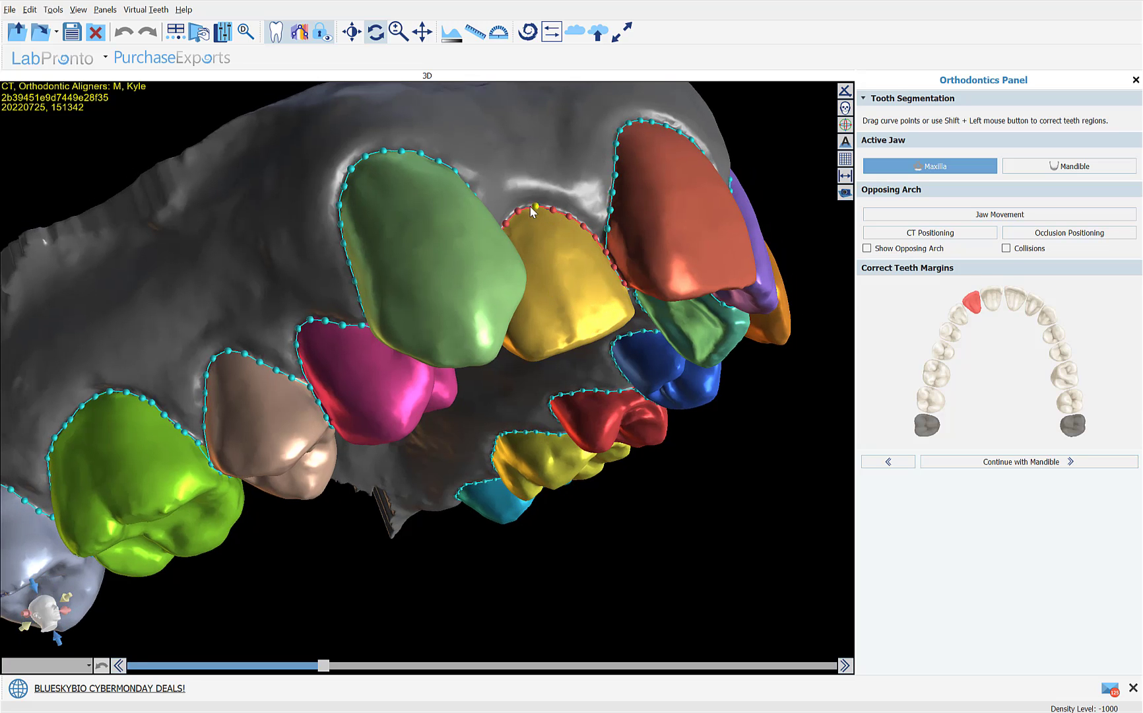
# - Check the upper tooth margins, then continue to the mandible and rotate the lower arch for review
pyautogui.moveTo(762, 460); pyautogui.dragTo(233, 377, button='right')
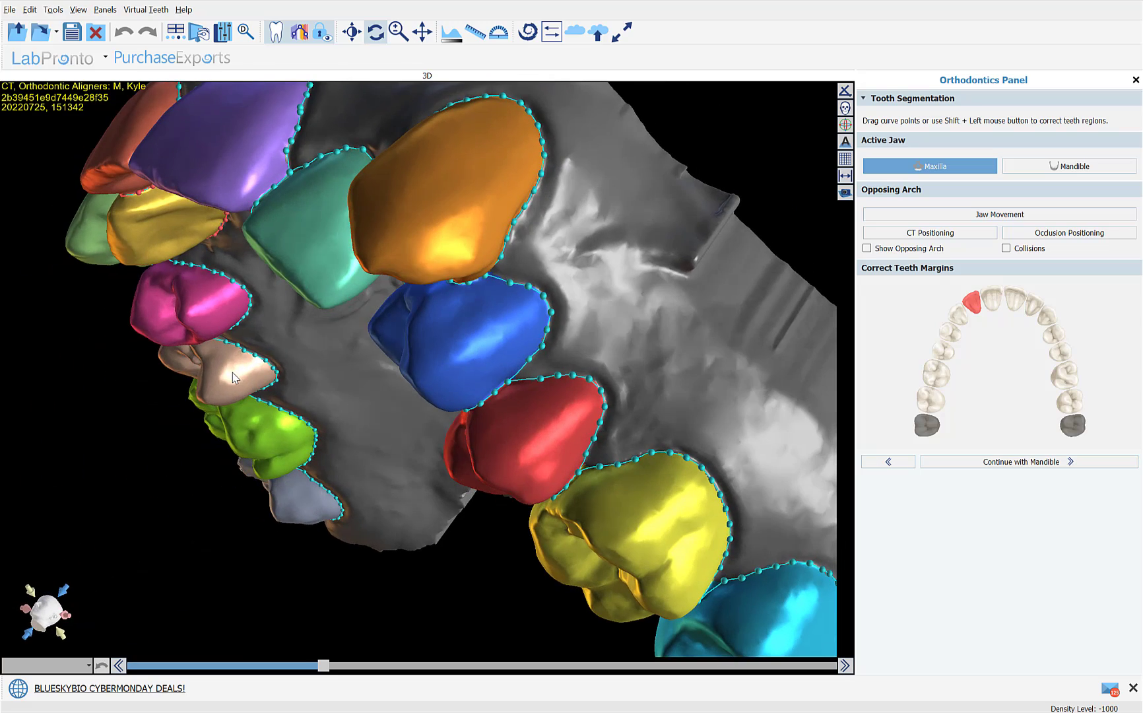
pyautogui.scroll(-5, 352, 391)
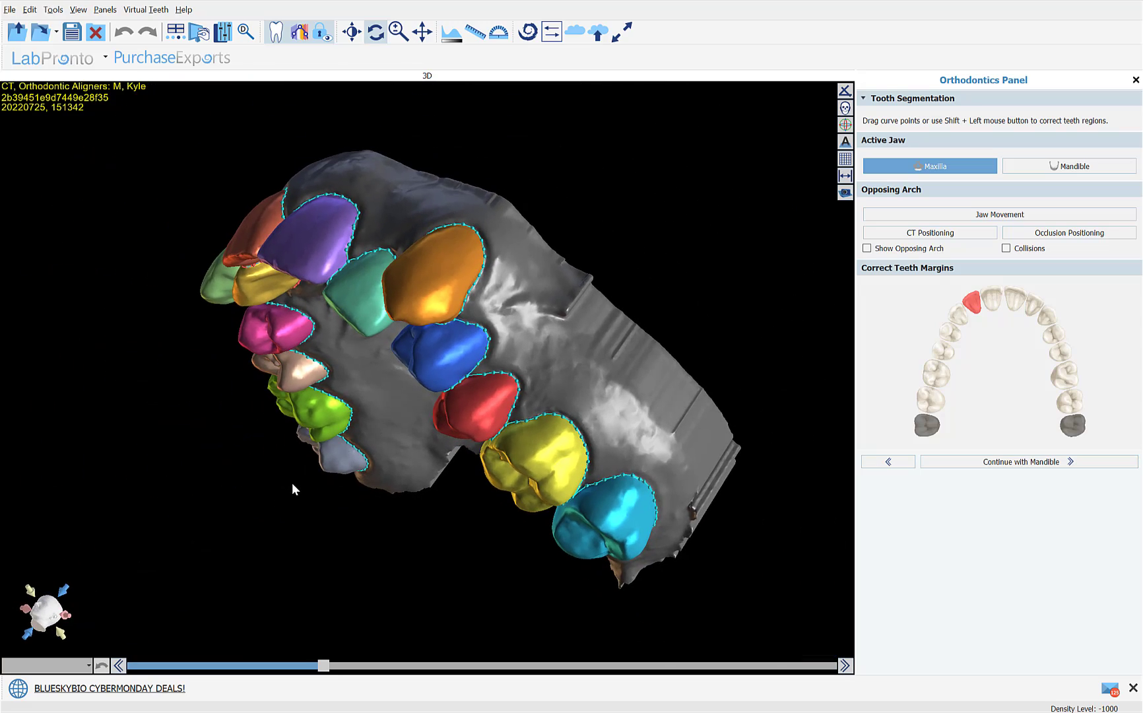
pyautogui.click(951, 470)
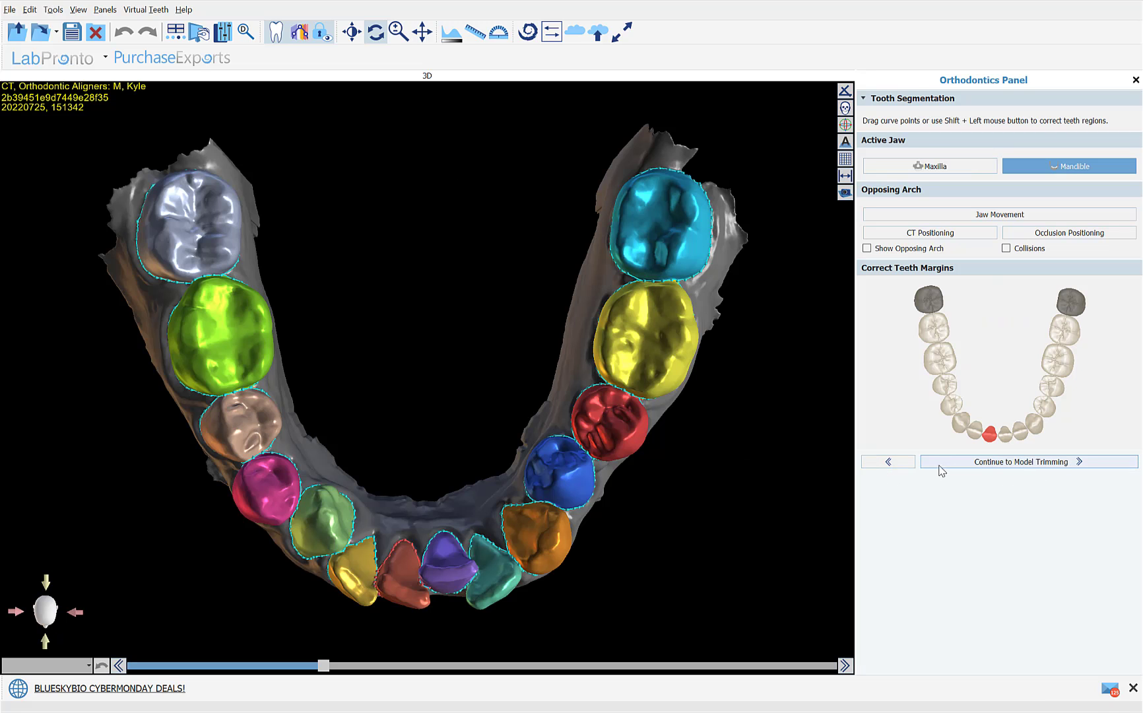
pyautogui.moveTo(653, 562); pyautogui.dragTo(779, 522, button='right')
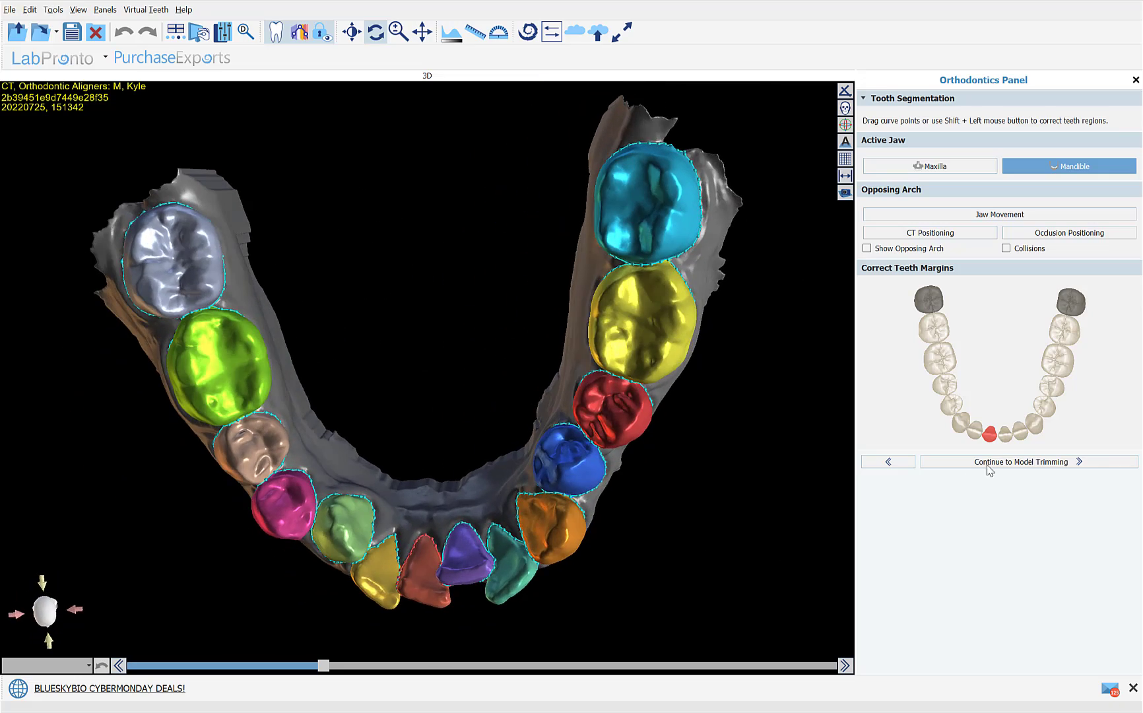
# - Proceed to Model Trimming and inspect the green trim curve around the upper arch
pyautogui.click(1054, 466)
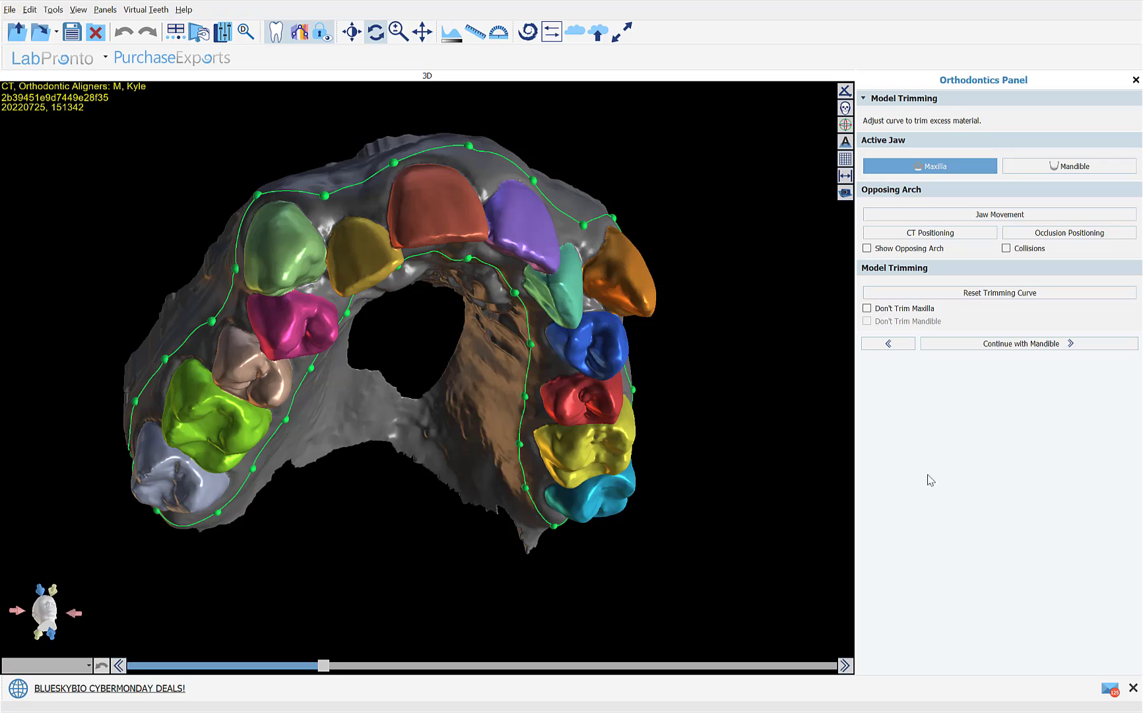
pyautogui.moveTo(796, 544); pyautogui.dragTo(657, 270, button='right')
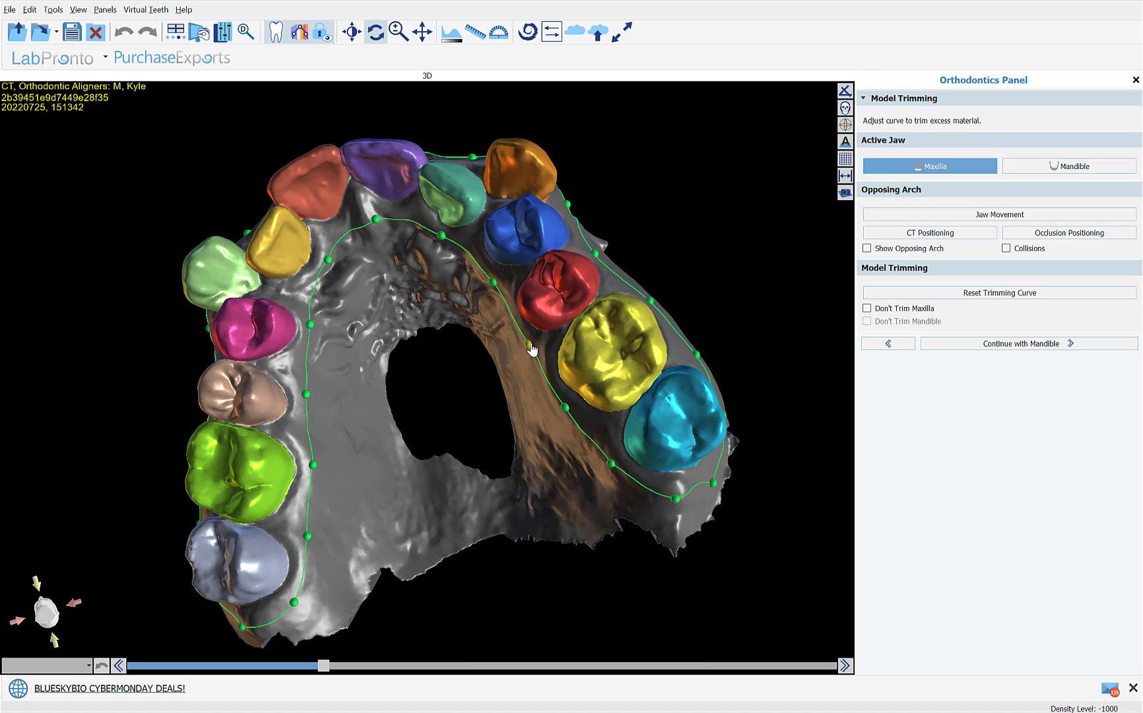
pyautogui.moveTo(456, 425); pyautogui.dragTo(620, 502, button='right')
# - Continue with the mandible and inspect the lower arch's trimming curve up close
pyautogui.click(981, 344)
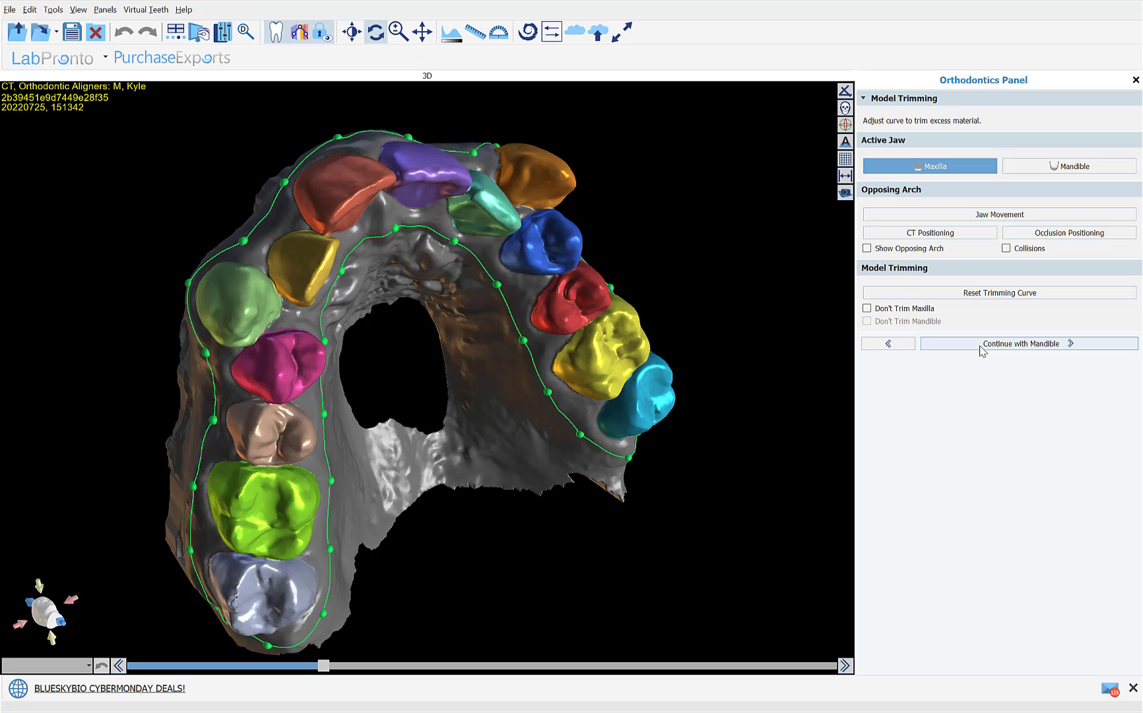
pyautogui.moveTo(781, 527); pyautogui.dragTo(200, 246, button='right')
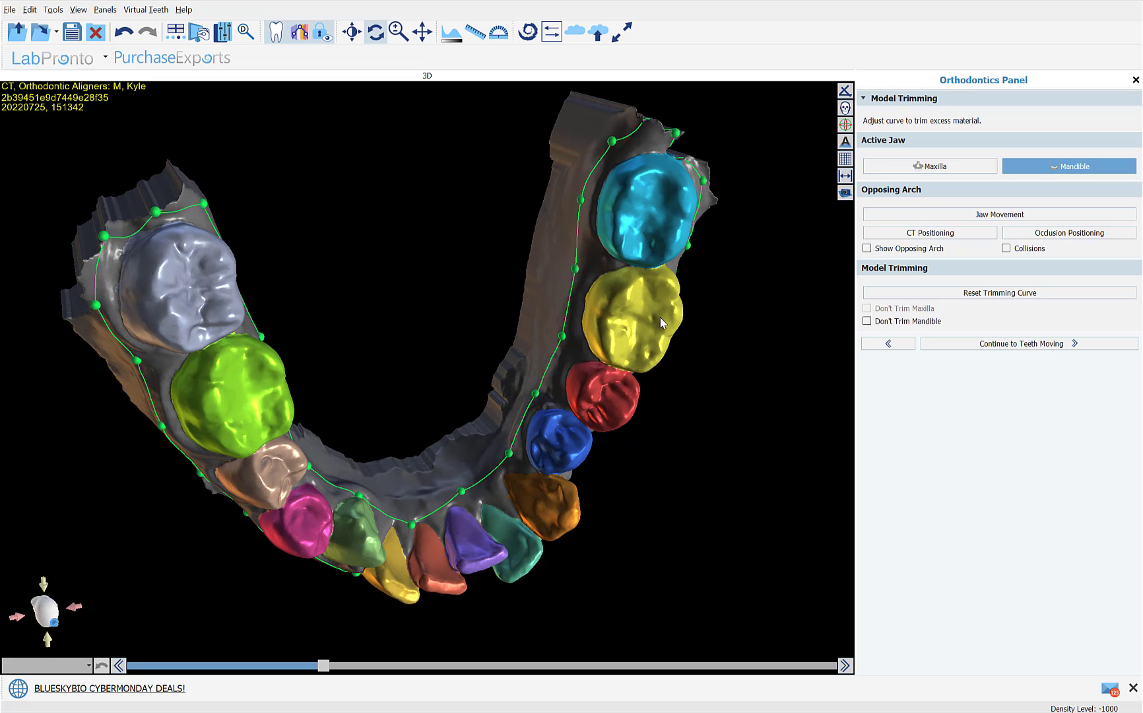
pyautogui.moveTo(732, 324); pyautogui.dragTo(631, 347, button='right')
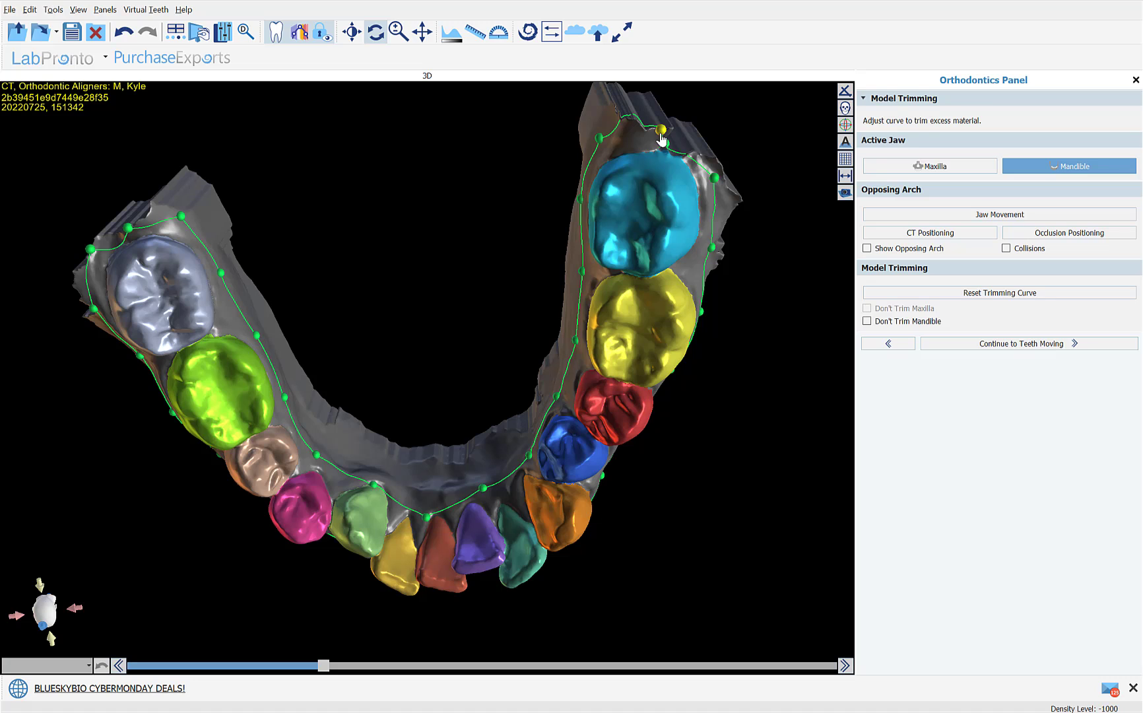
# - Enter occlusion positioning, align the lower jaw with the CT data, and bring it into occlusion
pyautogui.click(1029, 346)
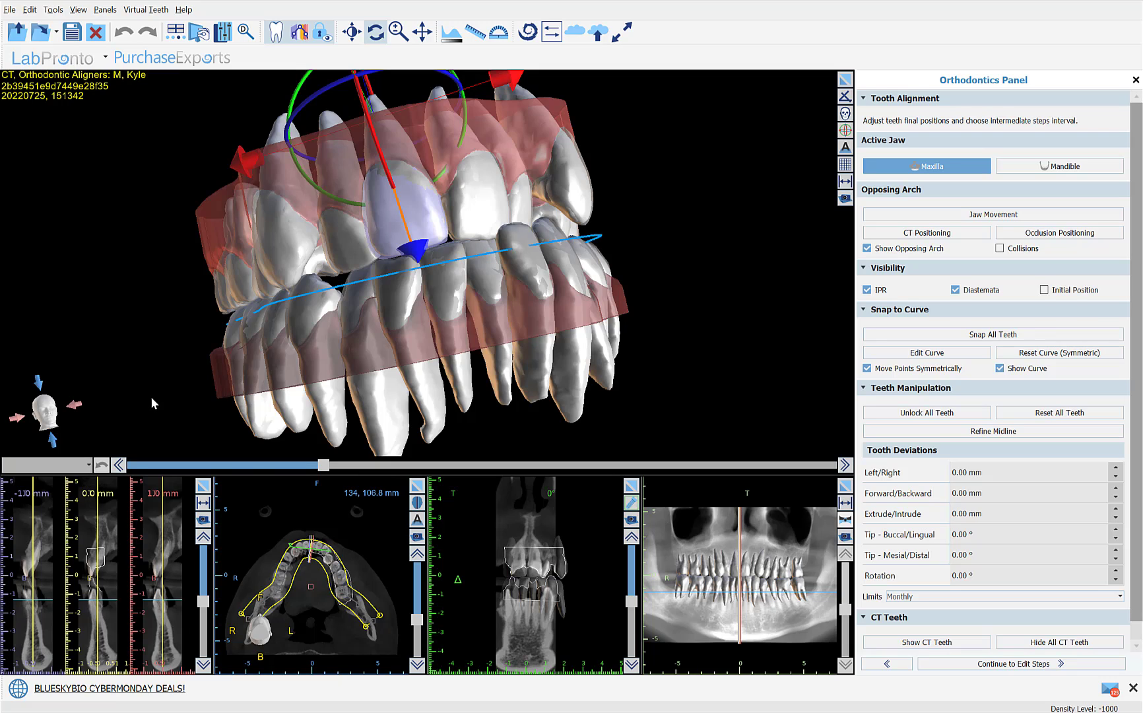
pyautogui.moveTo(207, 343); pyautogui.dragTo(123, 401)
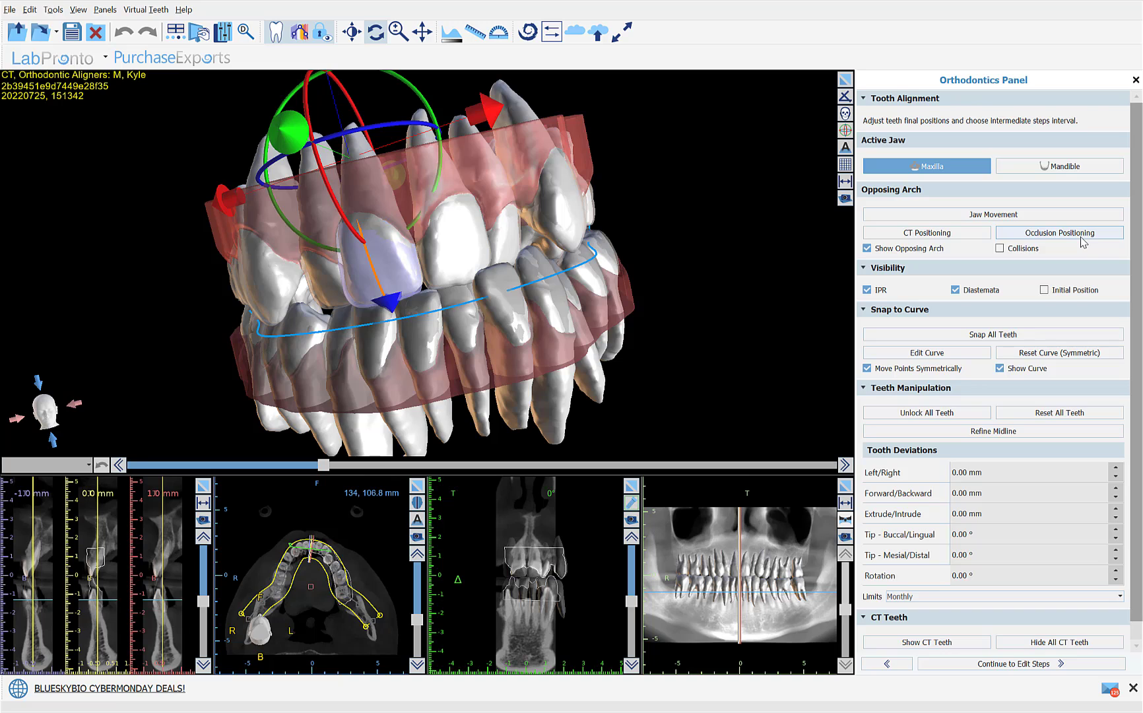
pyautogui.click(959, 234)
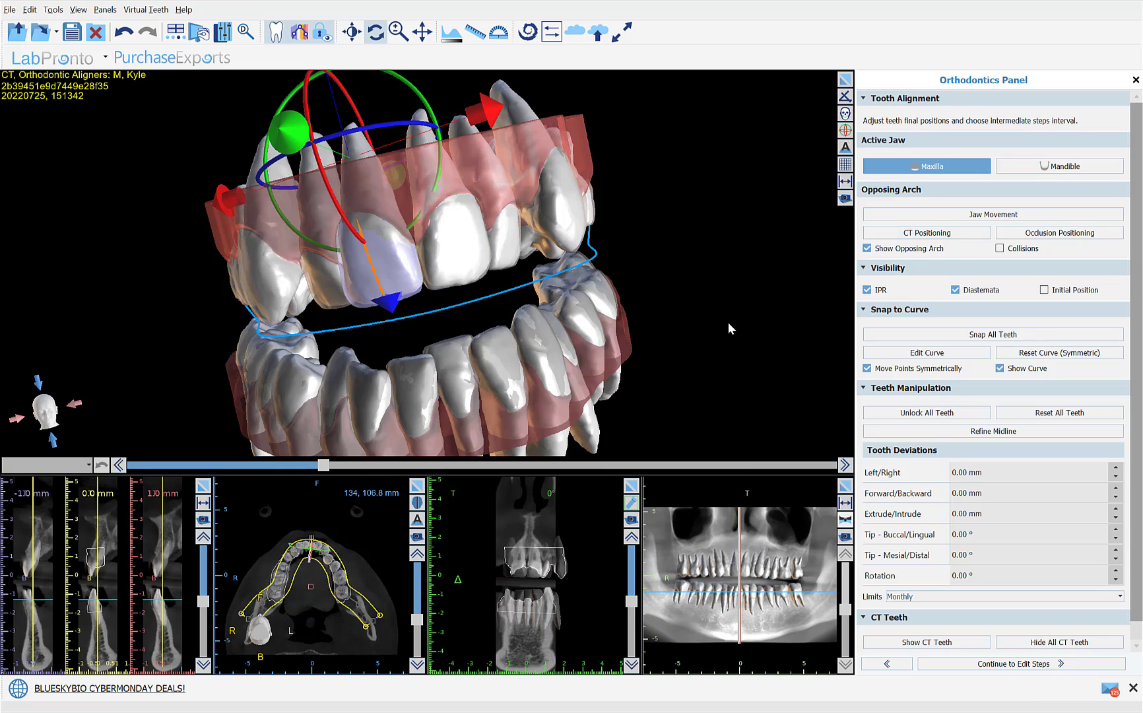
pyautogui.moveTo(711, 352); pyautogui.dragTo(700, 328, button='middle')
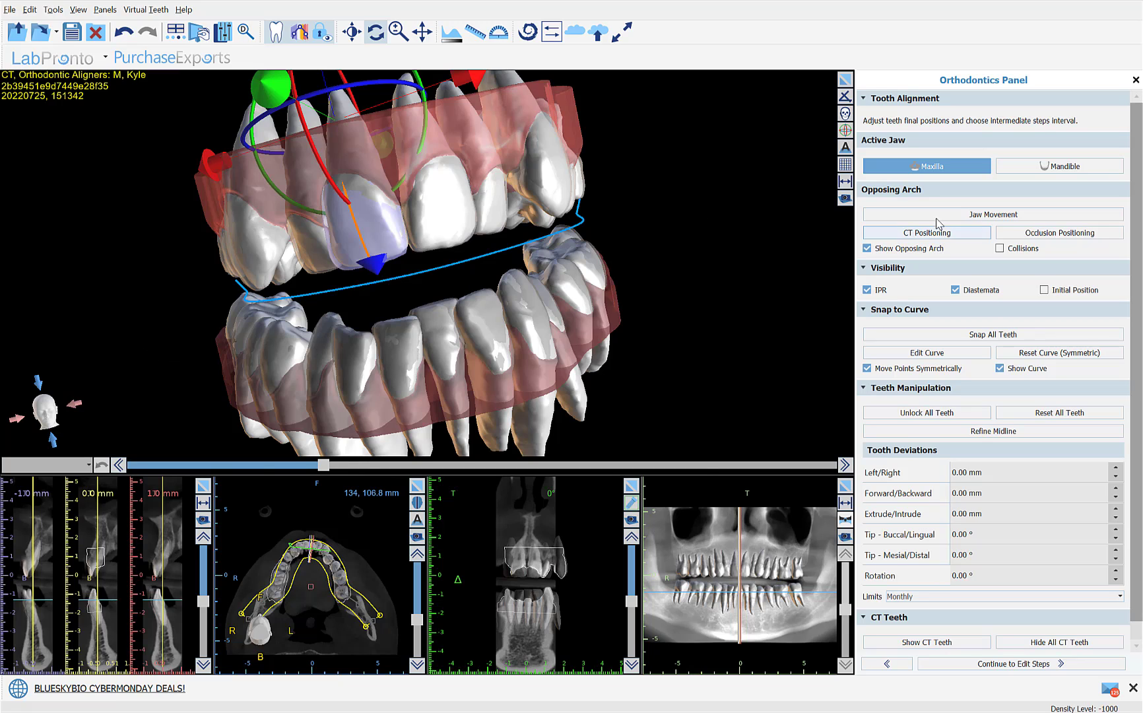
pyautogui.click(1033, 235)
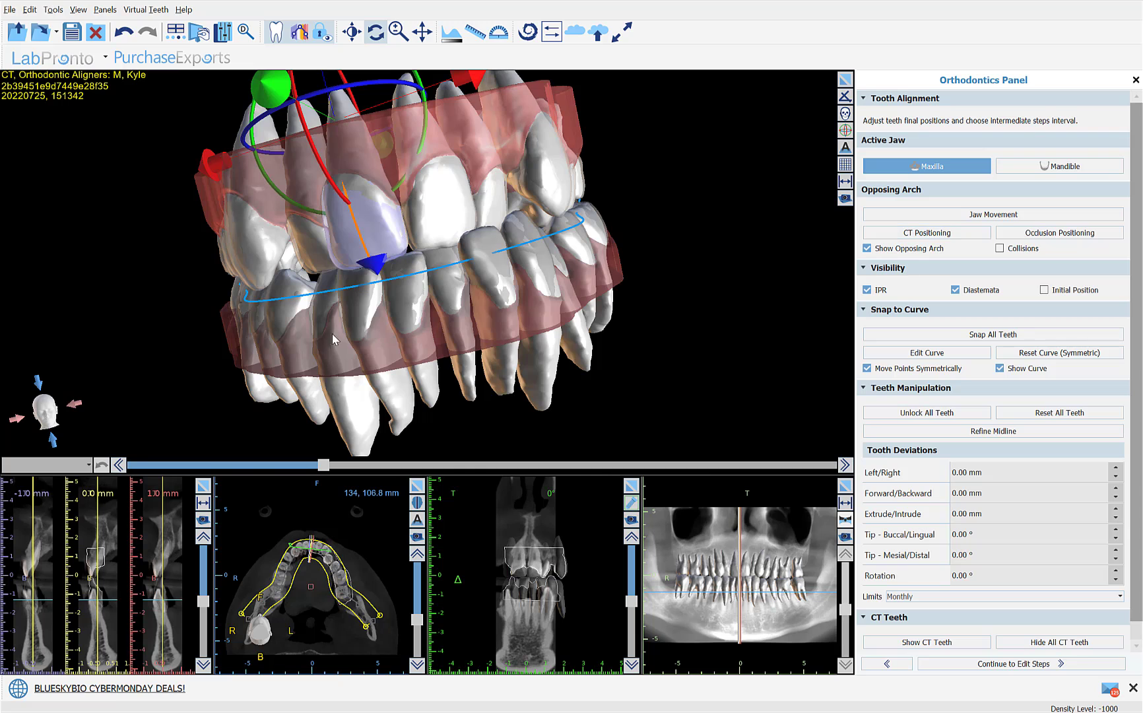
pyautogui.moveTo(99, 337); pyautogui.dragTo(209, 405)
pyautogui.moveTo(713, 395); pyautogui.dragTo(678, 346)
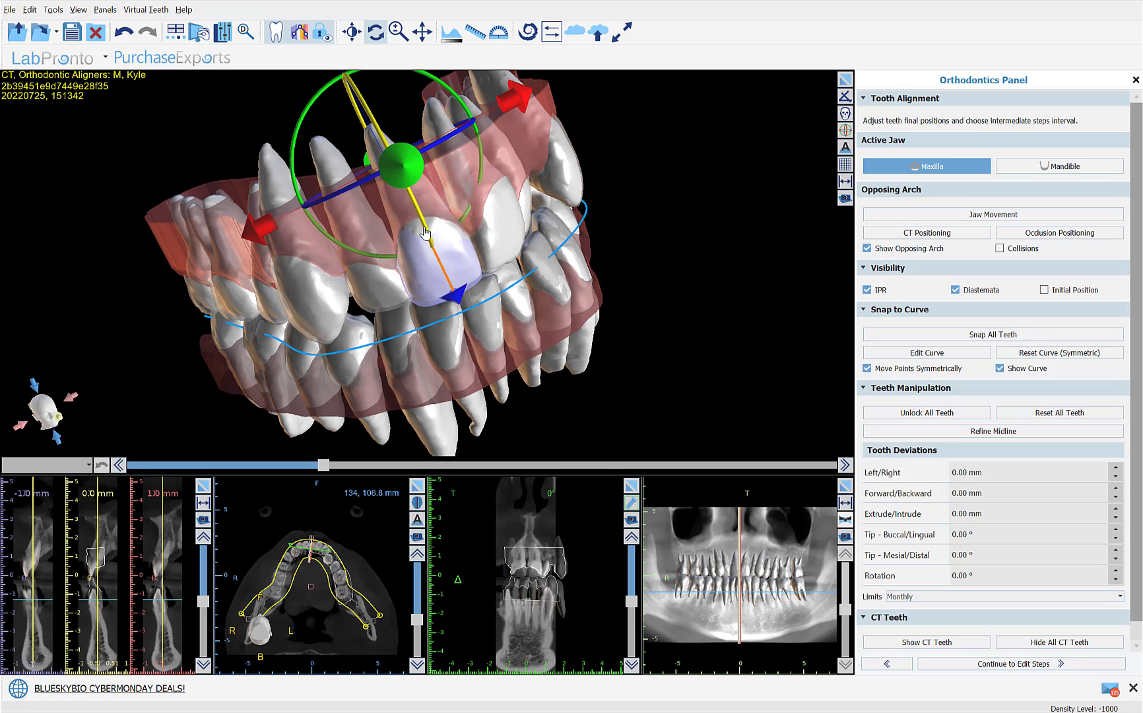
# - Tip one upper tooth buccal/lingual to -3.75° with the rotation ring
pyautogui.moveTo(424, 233); pyautogui.dragTo(423, 232)
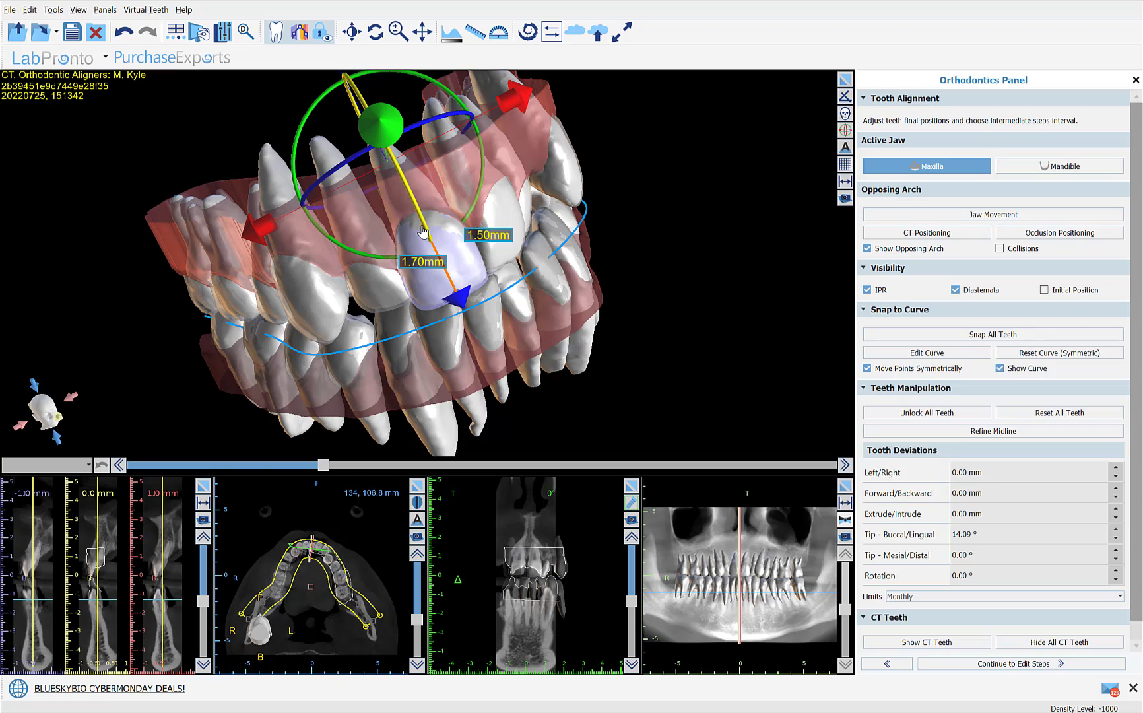
pyautogui.moveTo(423, 232); pyautogui.dragTo(425, 234)
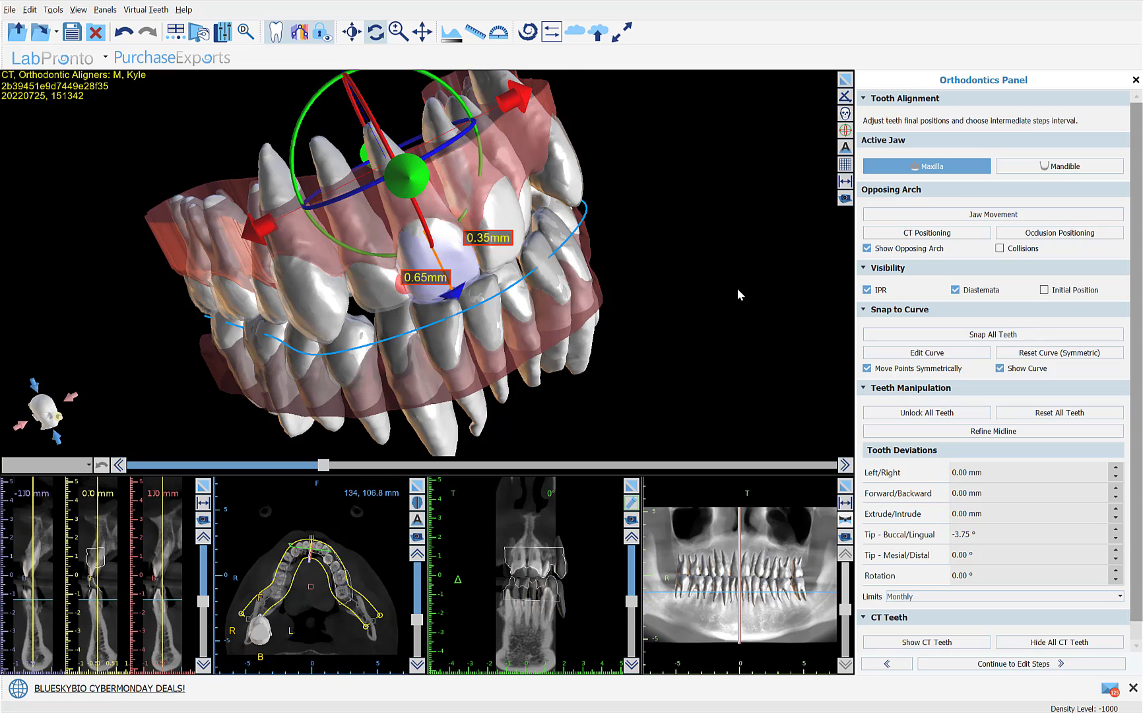
pyautogui.moveTo(724, 180); pyautogui.dragTo(794, 266)
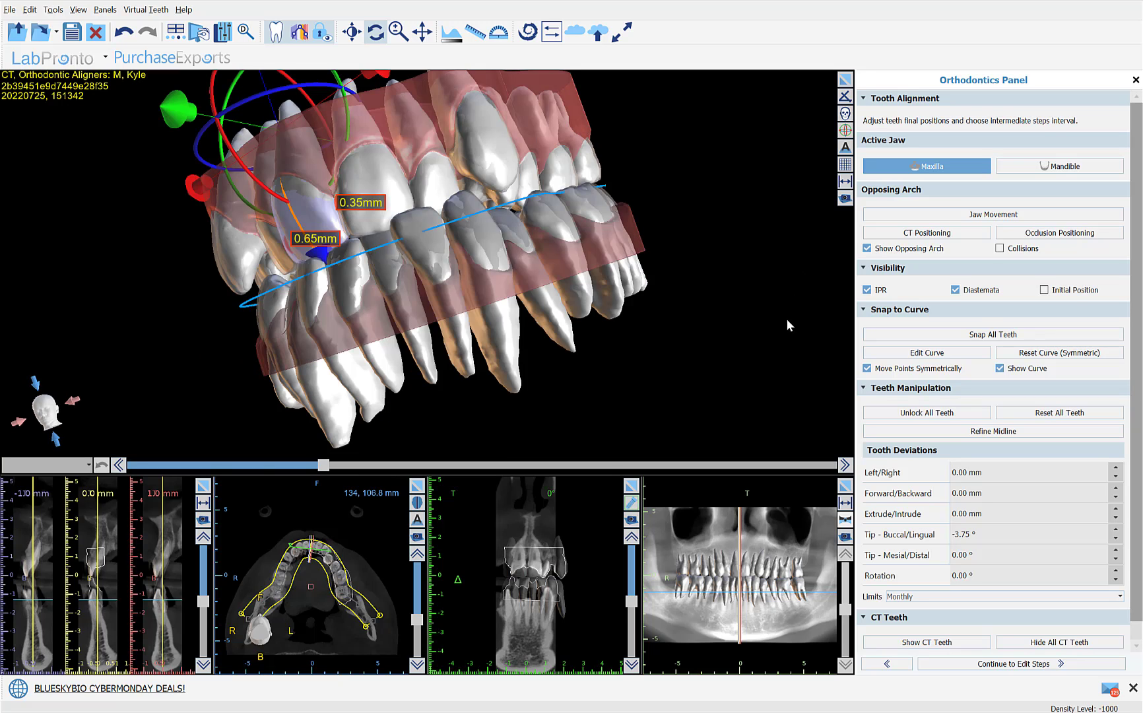
# - Set jaw transparency to 0.41, hide the opposing lower arch, and view the upper arch occlusally
pyautogui.click(867, 249)
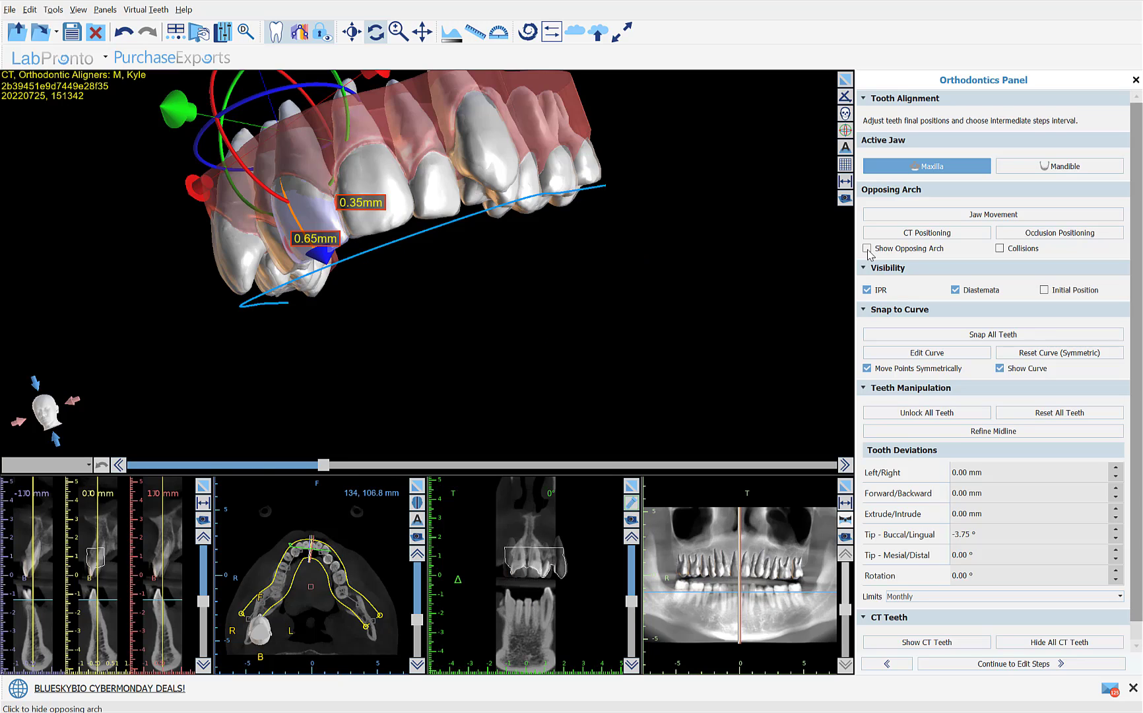
pyautogui.click(867, 249)
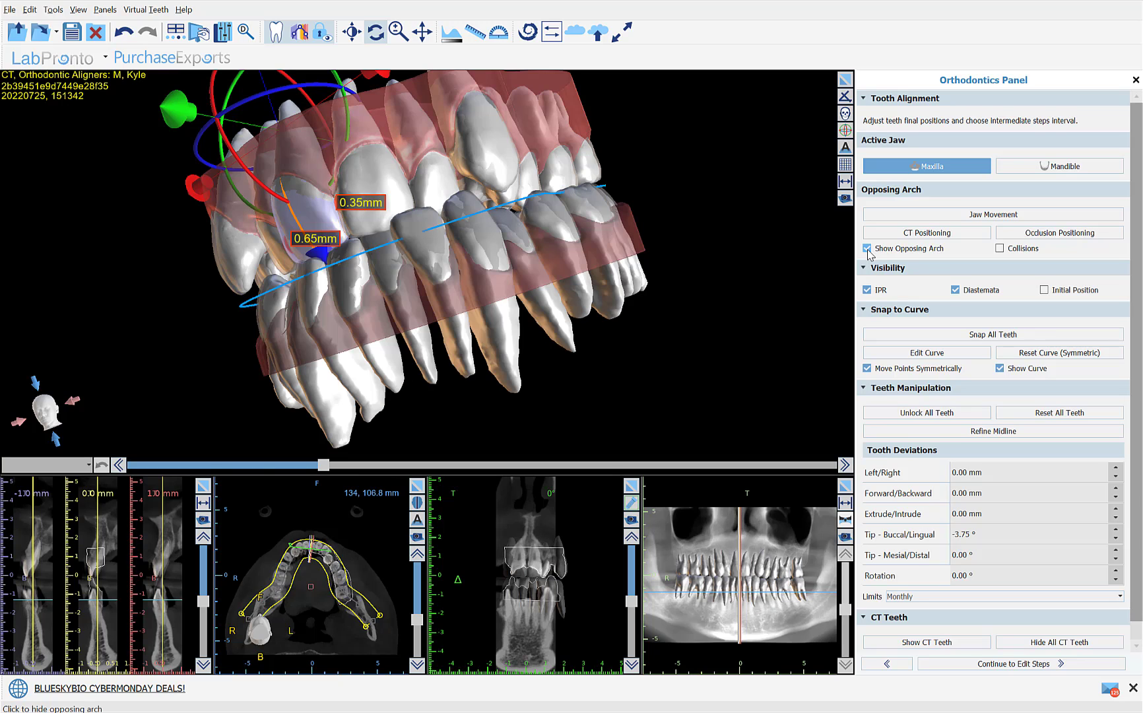
pyautogui.scroll(-1, 1141, 505)
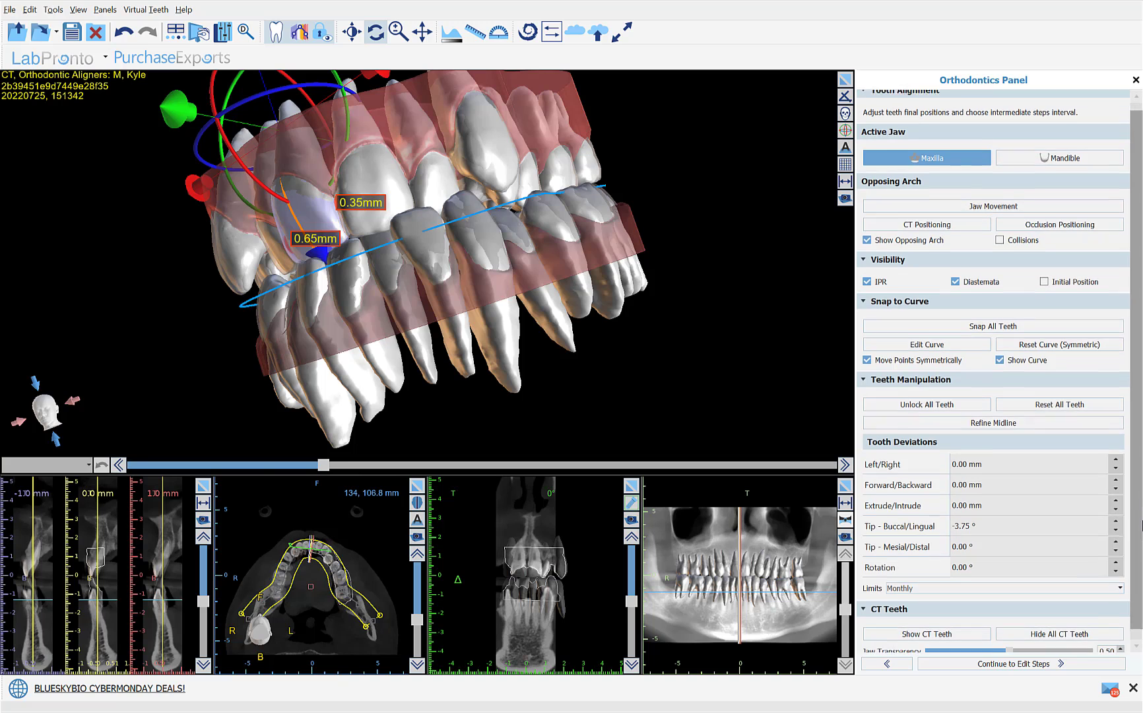
pyautogui.moveTo(1012, 640)
pyautogui.mouseDown()
pyautogui.moveTo(925, 650)
pyautogui.moveTo(998, 643)
pyautogui.mouseUp()
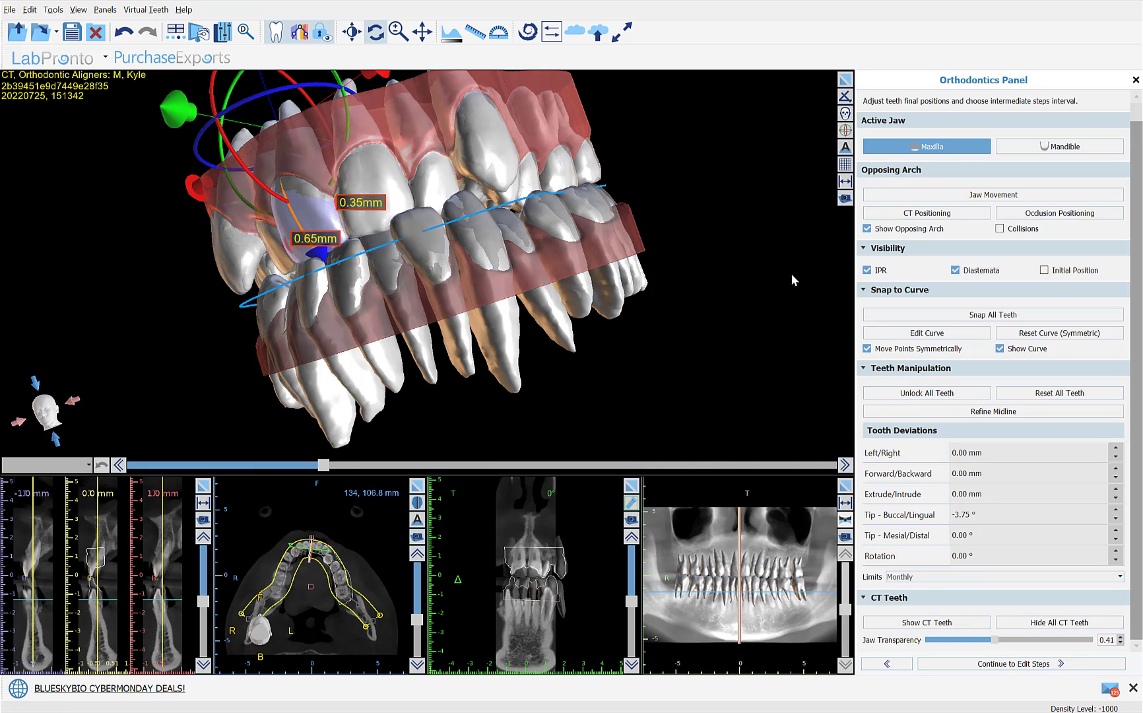
pyautogui.click(867, 229)
pyautogui.moveTo(744, 344); pyautogui.dragTo(525, 101)
# - Narrow the upper arch curve's front from 19.17 mm to 17.67 mm and snap all upper teeth onto it
pyautogui.click(1010, 316)
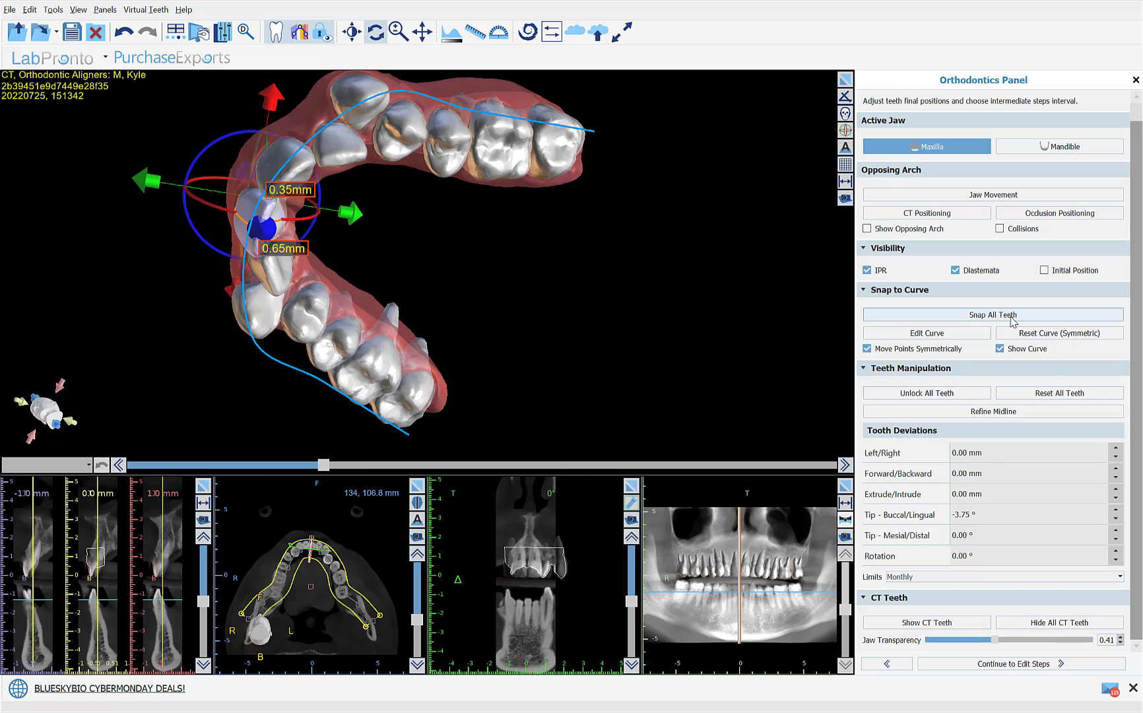
pyautogui.moveTo(557, 253); pyautogui.dragTo(568, 200)
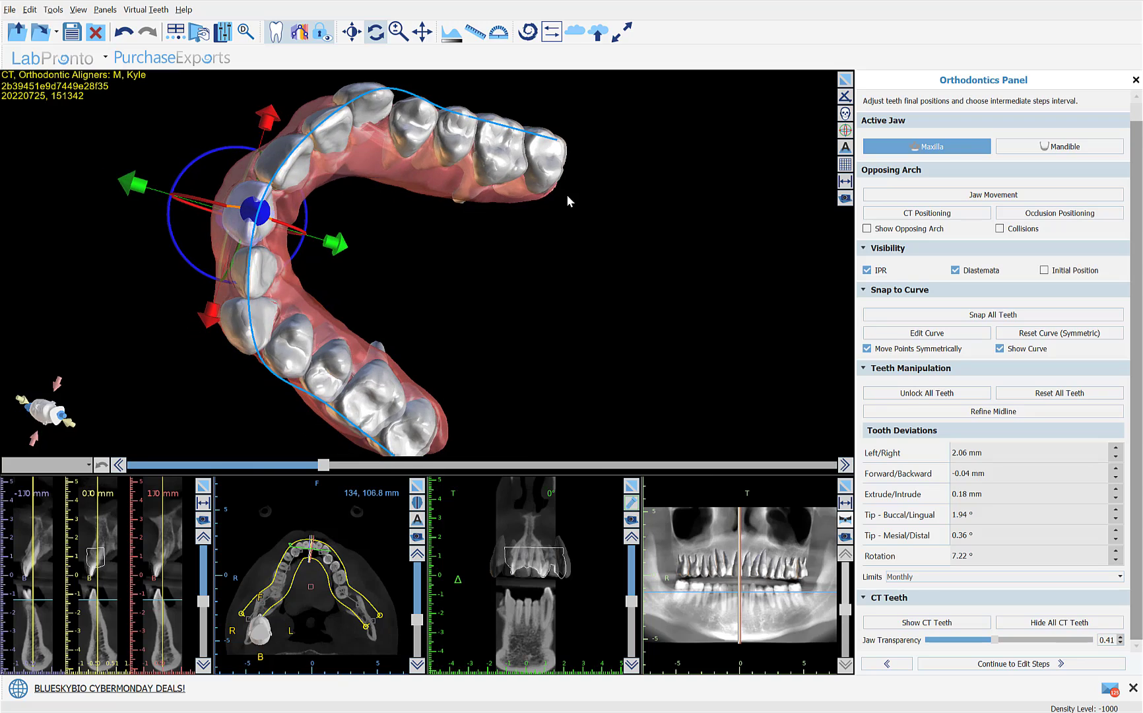
pyautogui.click(907, 335)
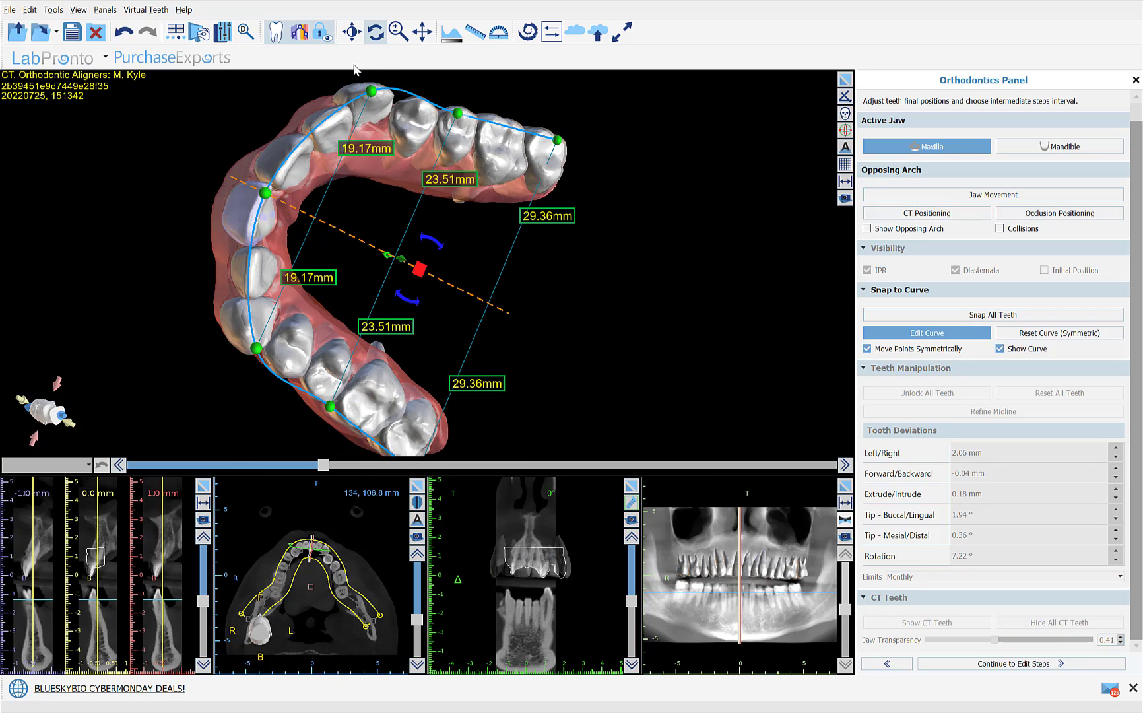
pyautogui.moveTo(371, 92); pyautogui.dragTo(367, 100)
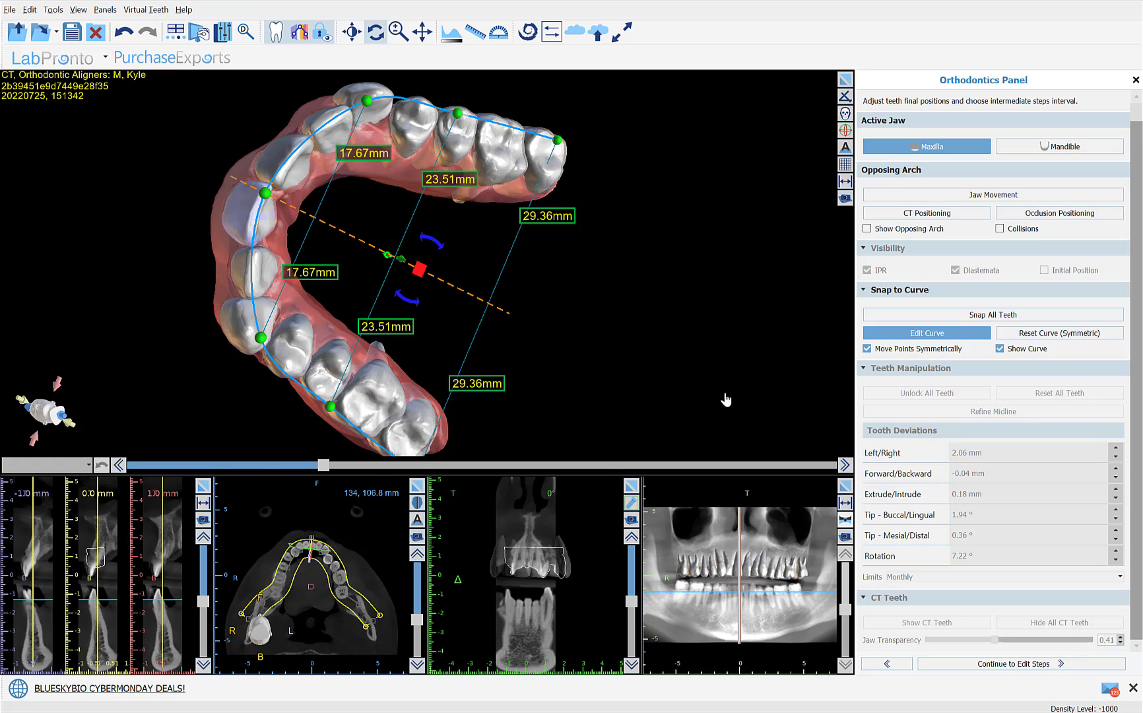
pyautogui.click(899, 337)
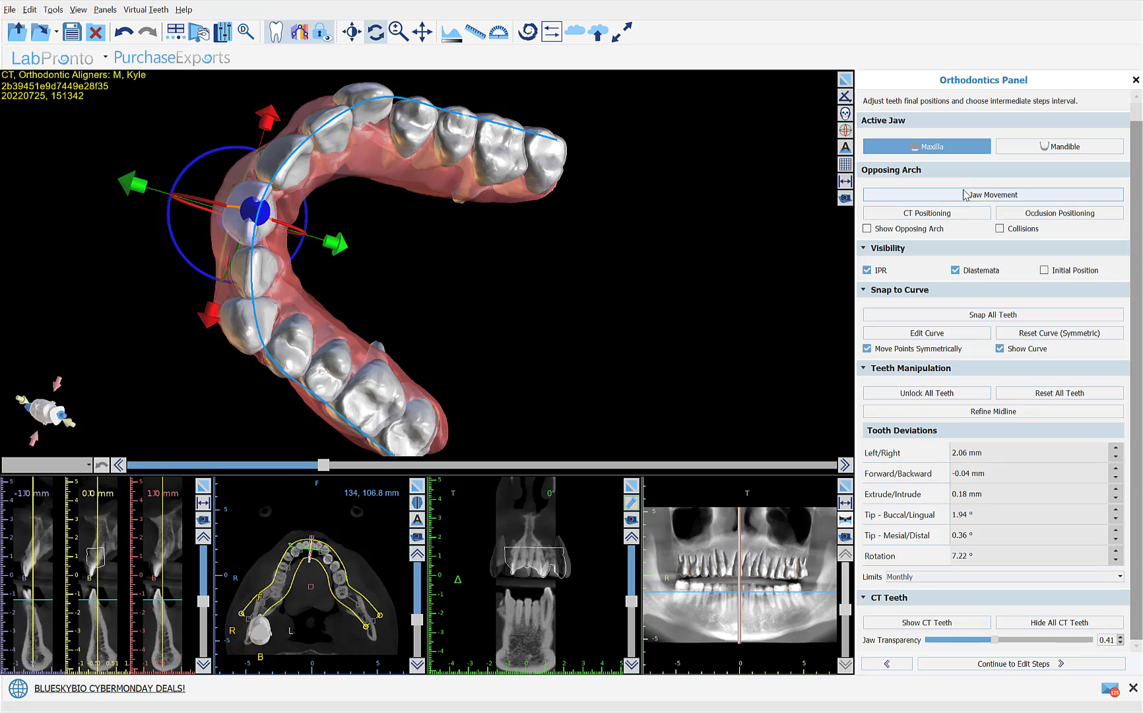
pyautogui.click(975, 316)
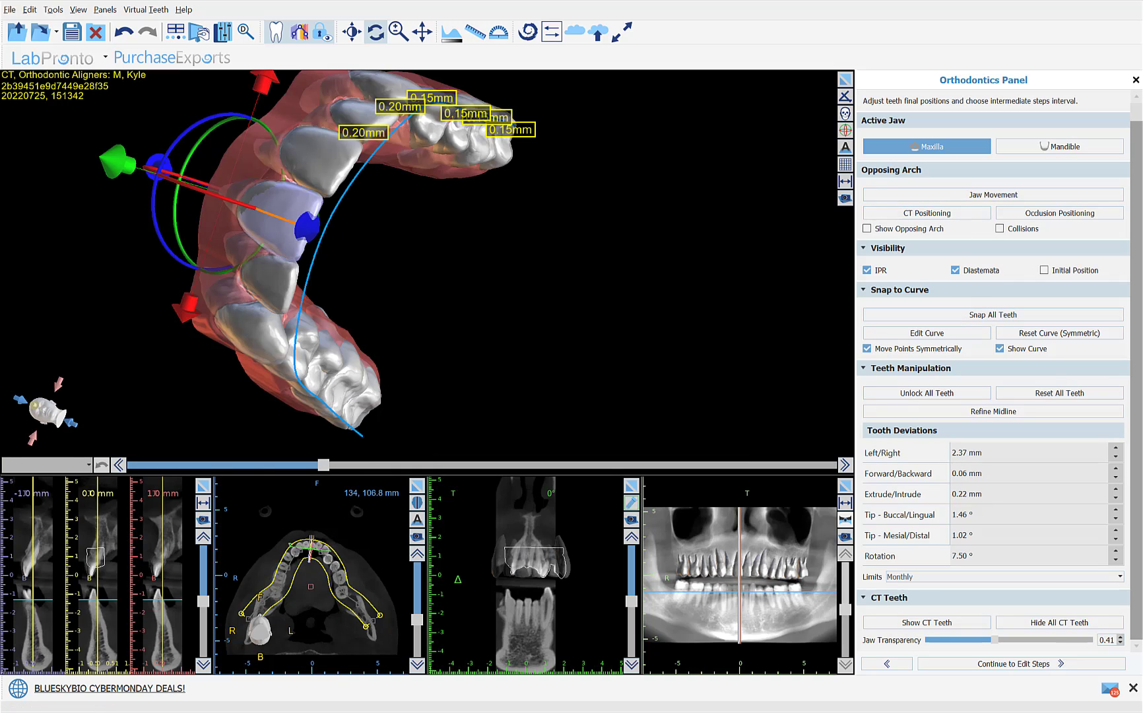
# - Switch to the mandible, snap all lower teeth to their arch curve, and reduce one tooth's tip
pyautogui.click(1067, 154)
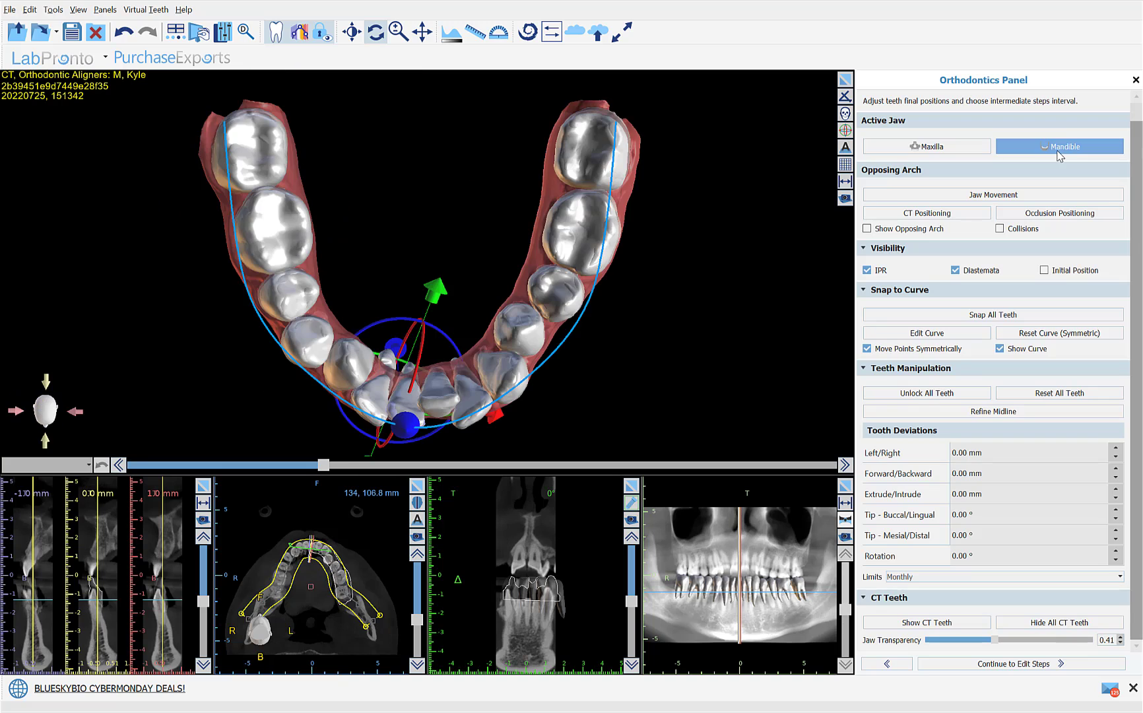
pyautogui.click(985, 316)
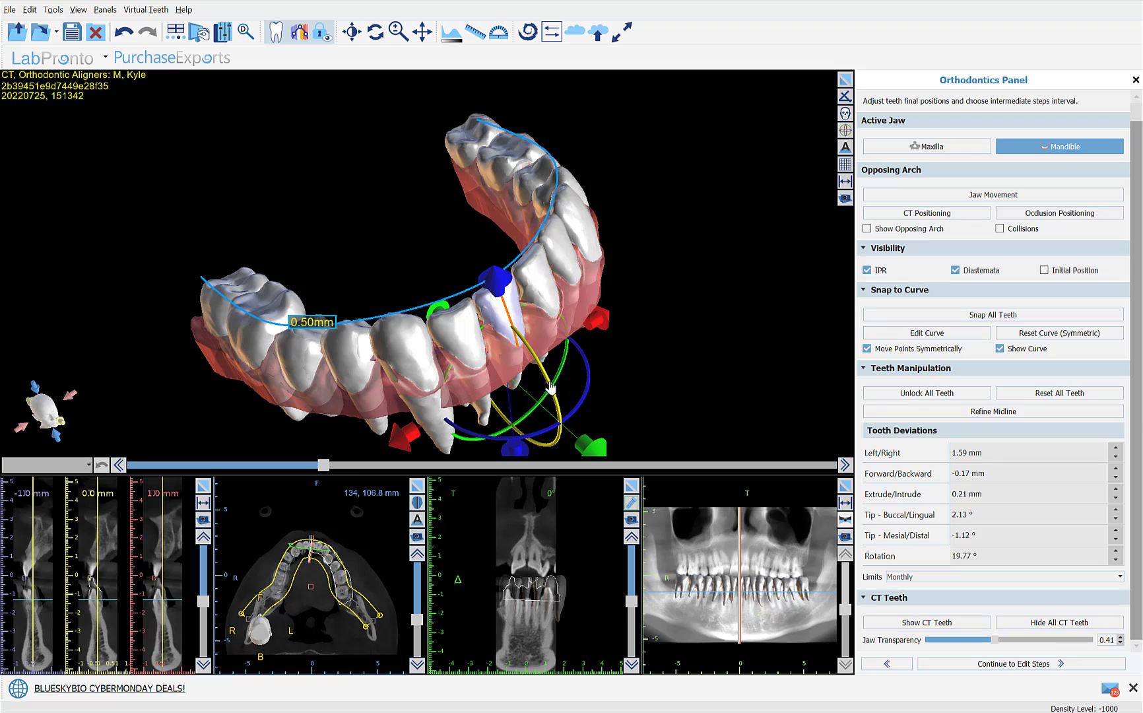
pyautogui.moveTo(551, 387); pyautogui.dragTo(553, 391)
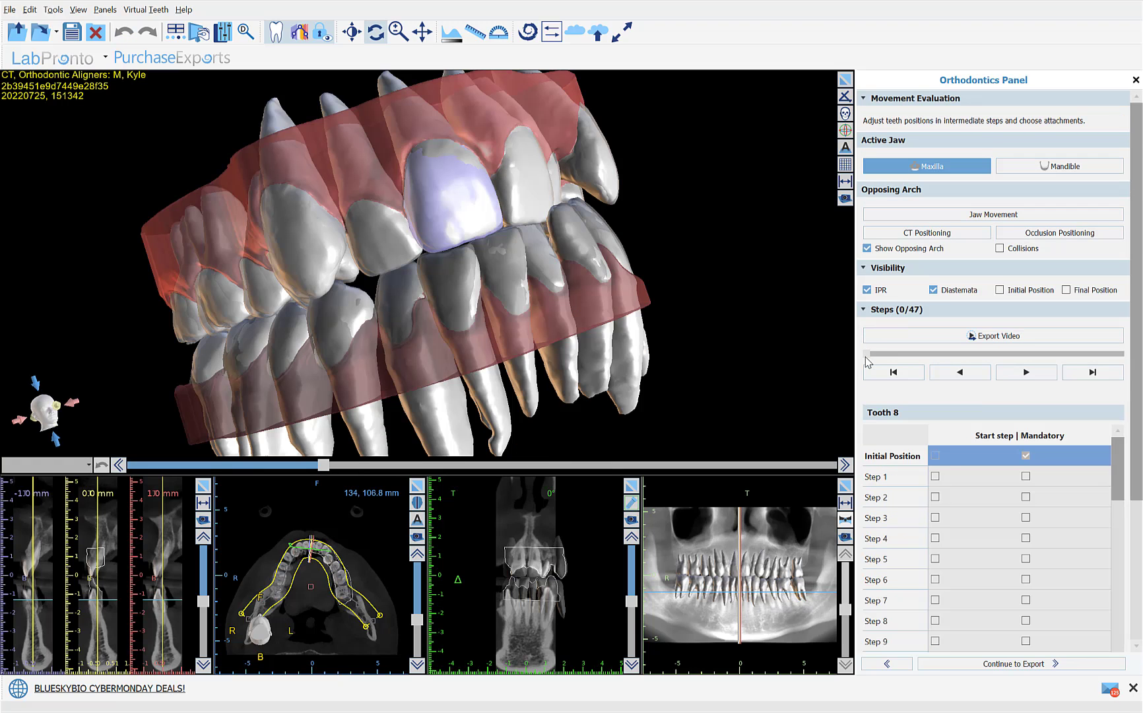
# - Play through the 47-step upper movement plan, checking IPR amounts along the way
pyautogui.moveTo(868, 362); pyautogui.dragTo(1005, 369)
pyautogui.click(1004, 370)
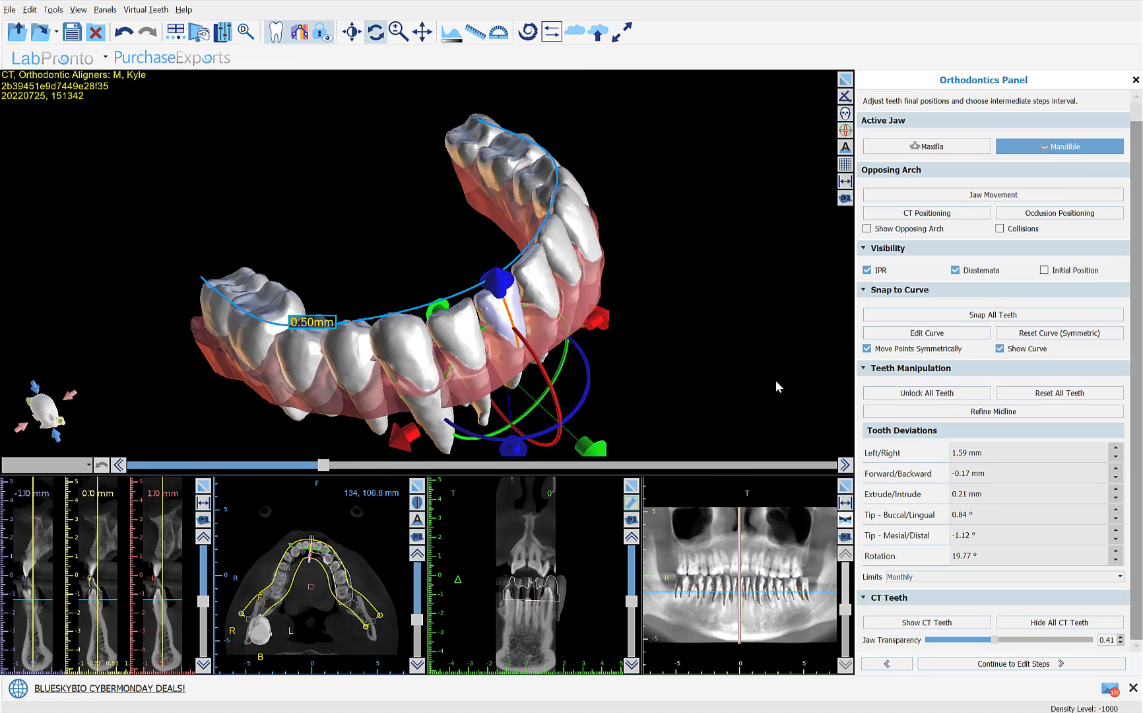
pyautogui.moveTo(775, 380); pyautogui.dragTo(711, 411)
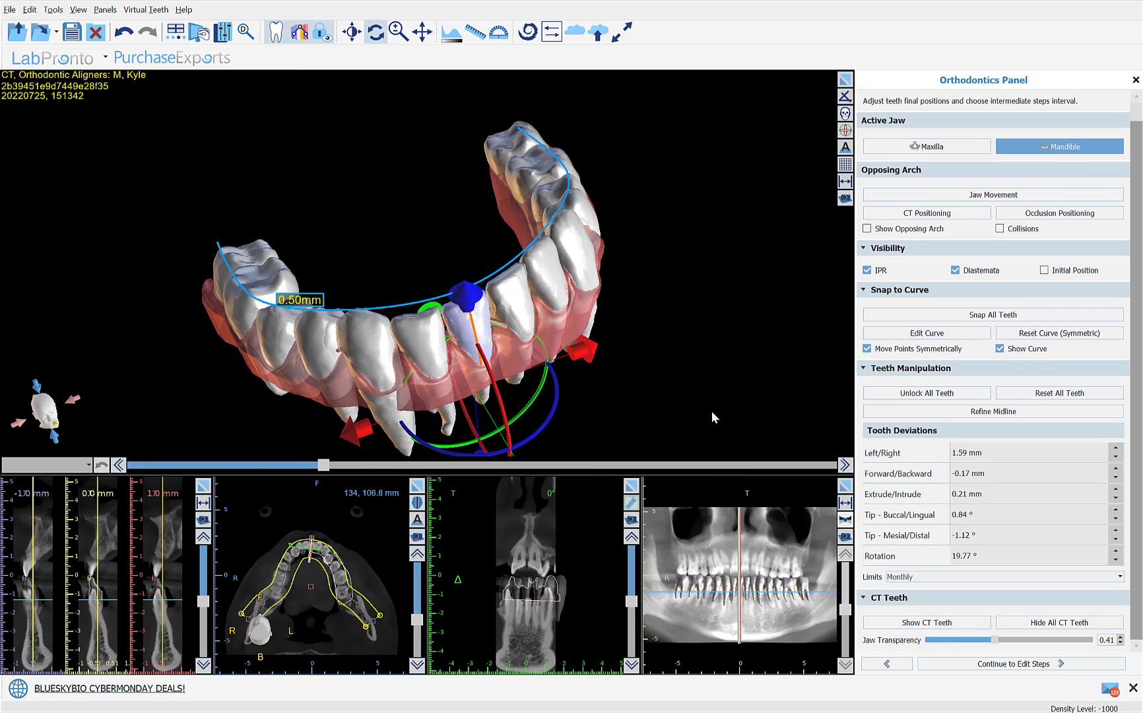
# - Evaluate the upper arch at final step 47/47 and scroll to the Final Position and Attachments options
pyautogui.click(986, 666)
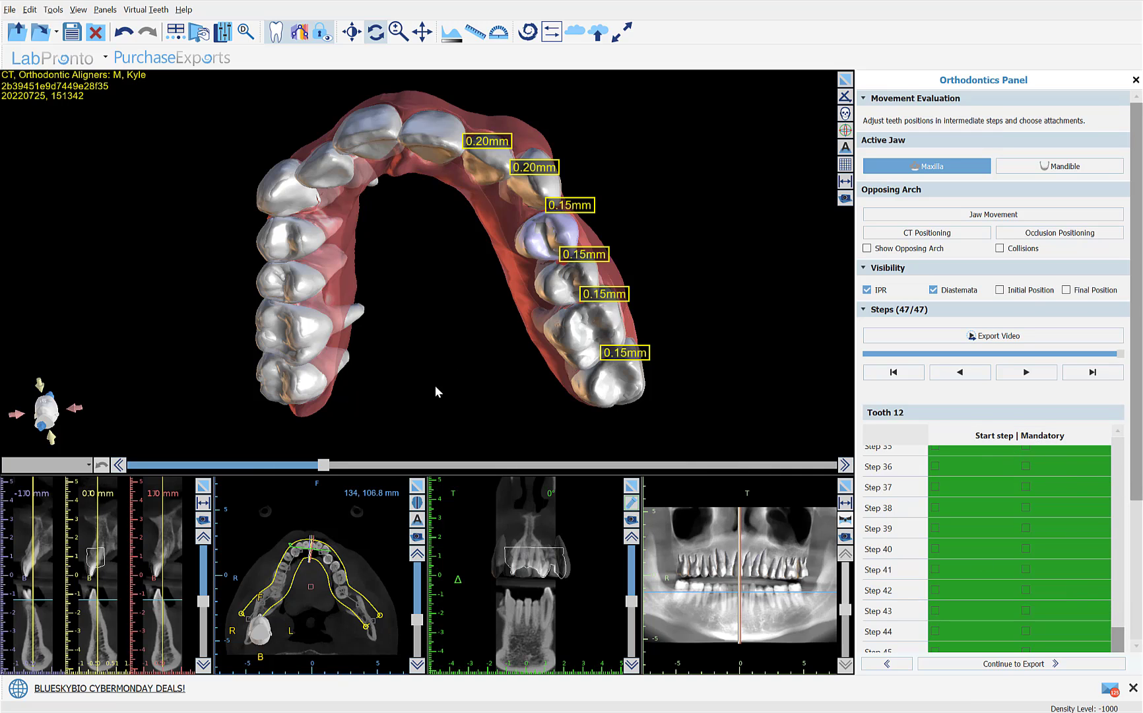
pyautogui.moveTo(454, 396); pyautogui.dragTo(473, 374)
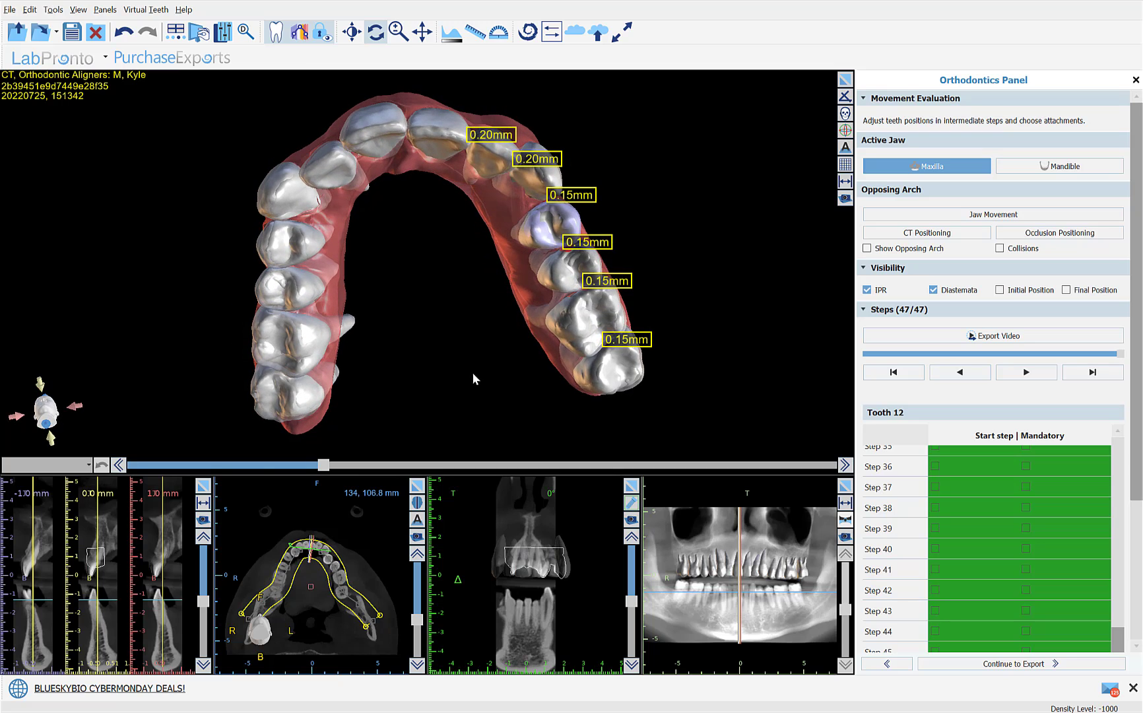
pyautogui.moveTo(1138, 369); pyautogui.dragTo(1141, 551)
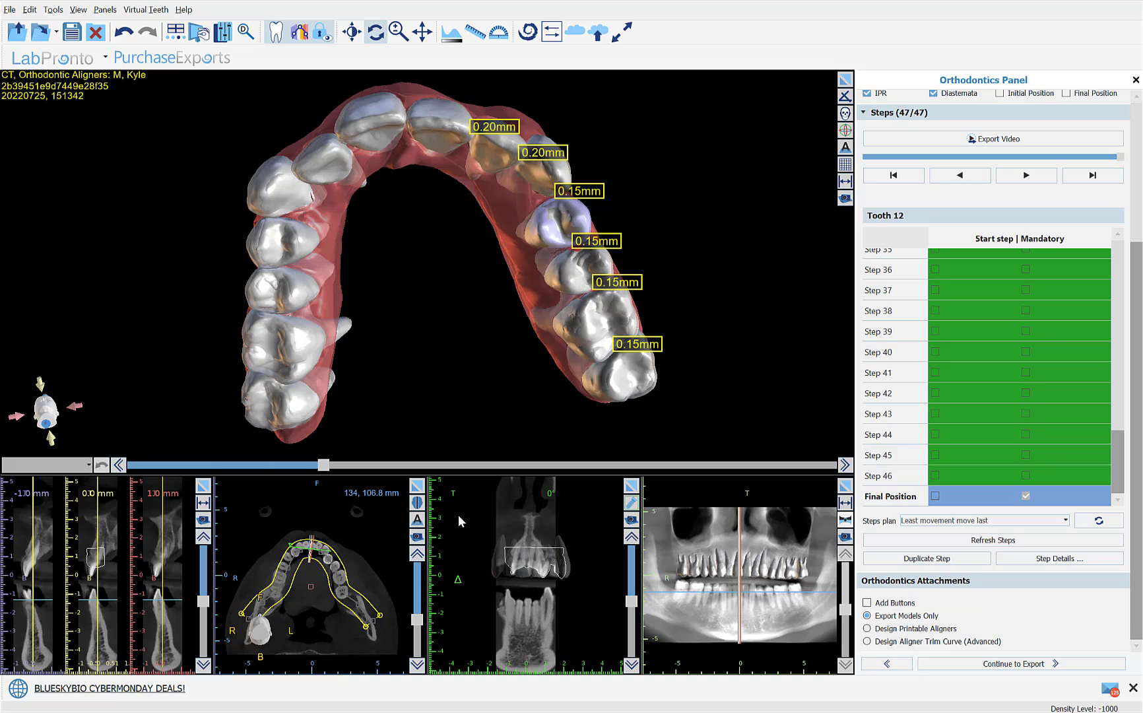
# - Start fabricating the maxilla step models for export
pyautogui.click(1027, 664)
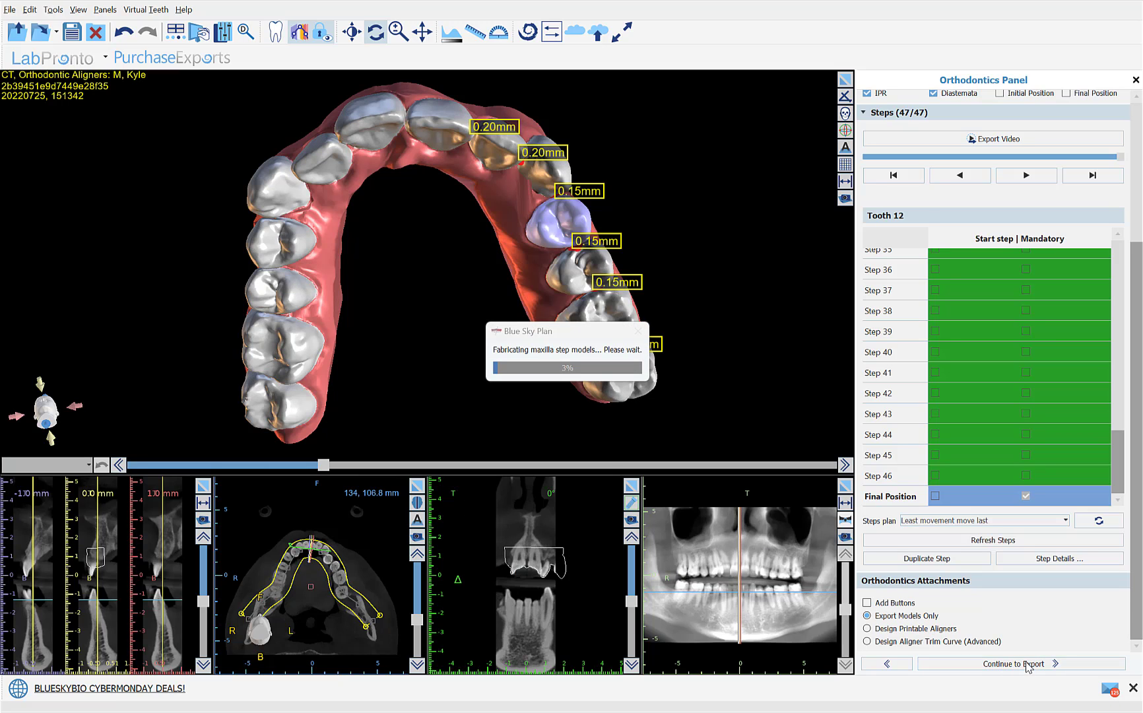